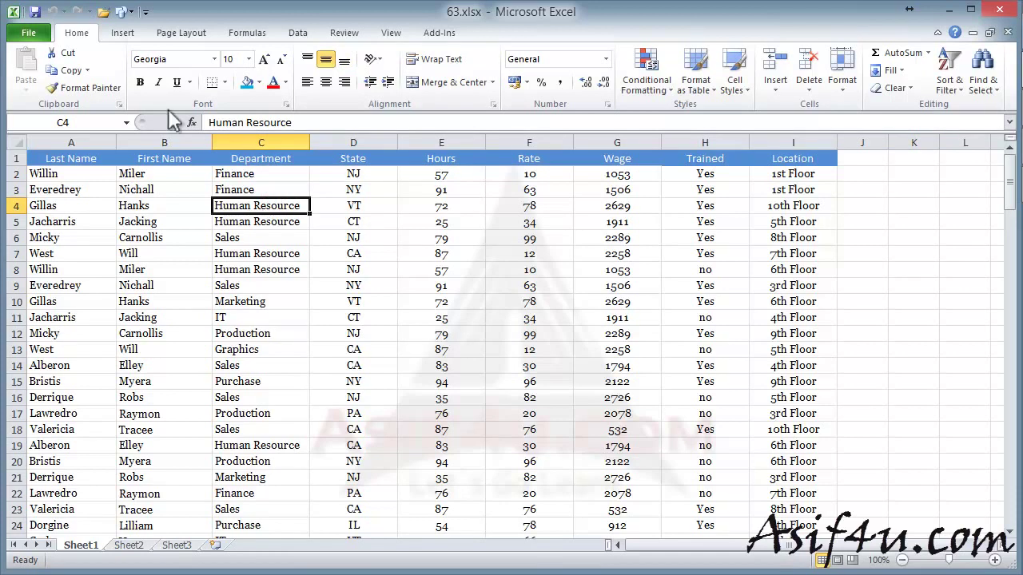
Sort the employee table by Department from A to Z and check the grouped Finance and Graphics records
{"action": "left_click", "coordinate": [949, 90]}
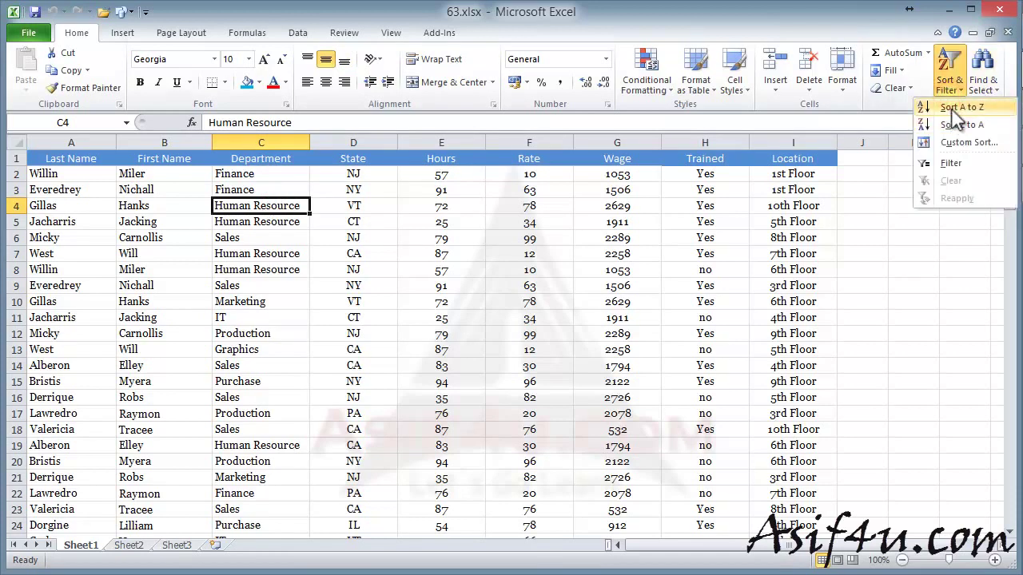
{"action": "left_click", "coordinate": [955, 107]}
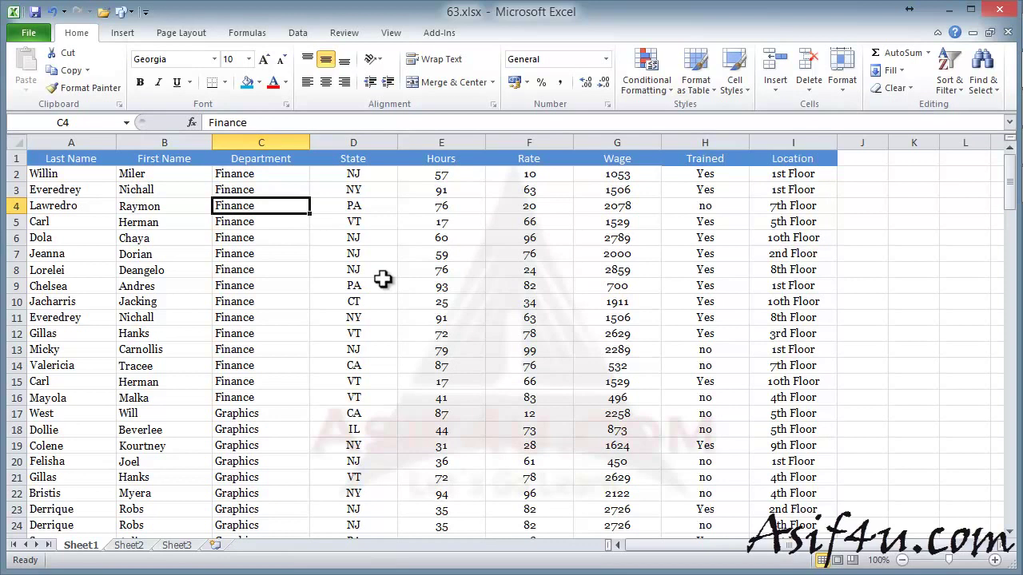
{"action": "left_click_drag", "start_coordinate": [245, 173], "coordinate": [266, 400]}
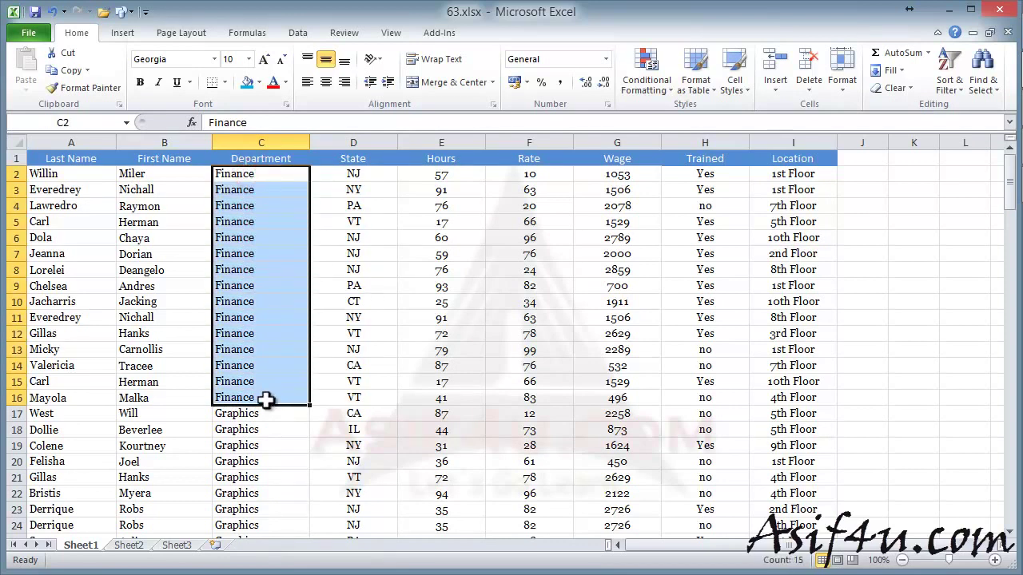
{"action": "left_click_drag", "start_coordinate": [458, 177], "coordinate": [442, 388]}
{"action": "left_click_drag", "start_coordinate": [8, 174], "coordinate": [11, 400]}
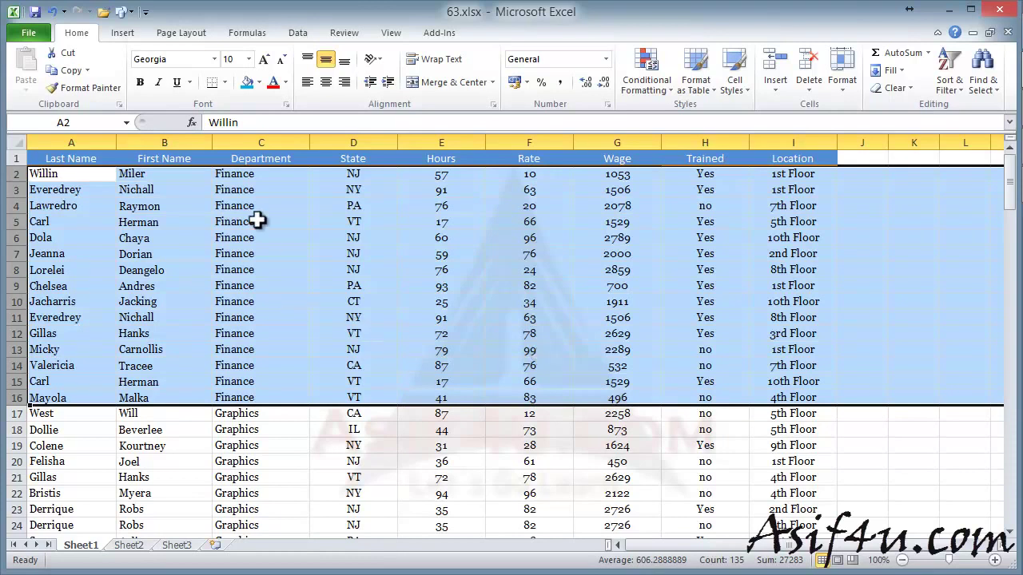
{"action": "scroll", "coordinate": [257, 216], "scroll_direction": "down", "scroll_amount": 5}
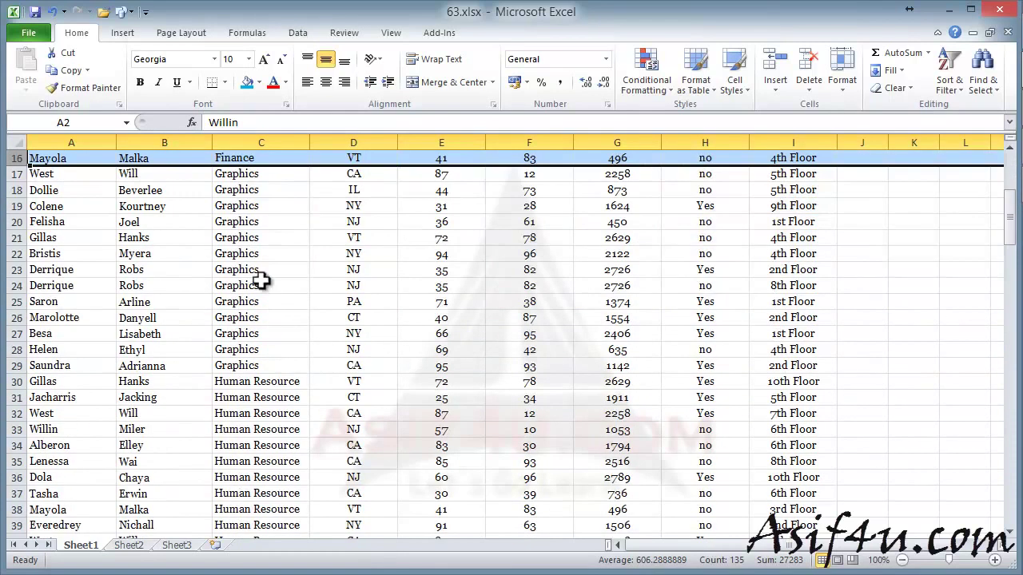
{"action": "scroll", "coordinate": [274, 294], "scroll_direction": "up", "scroll_amount": 5}
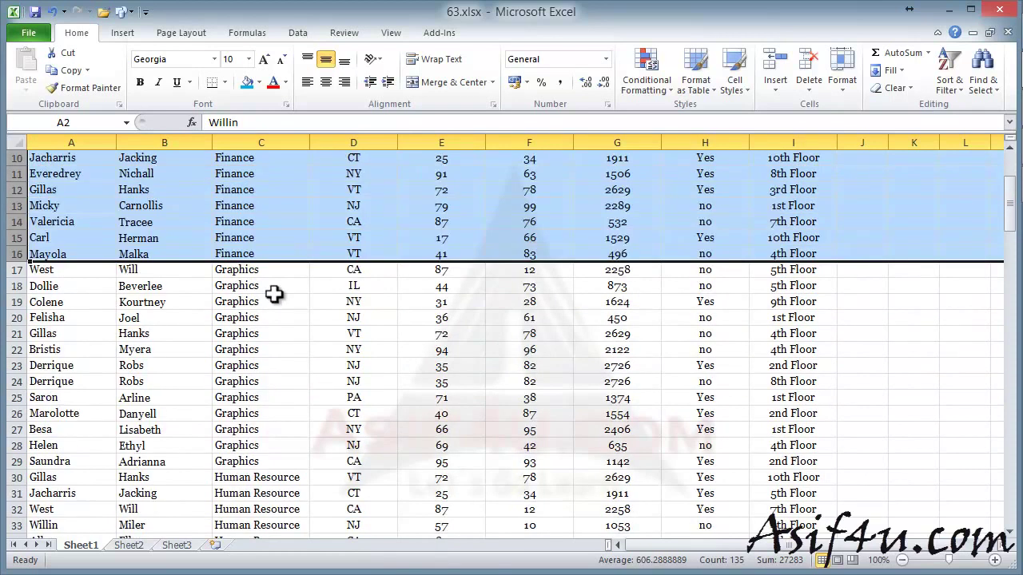
{"action": "left_click", "coordinate": [331, 321]}
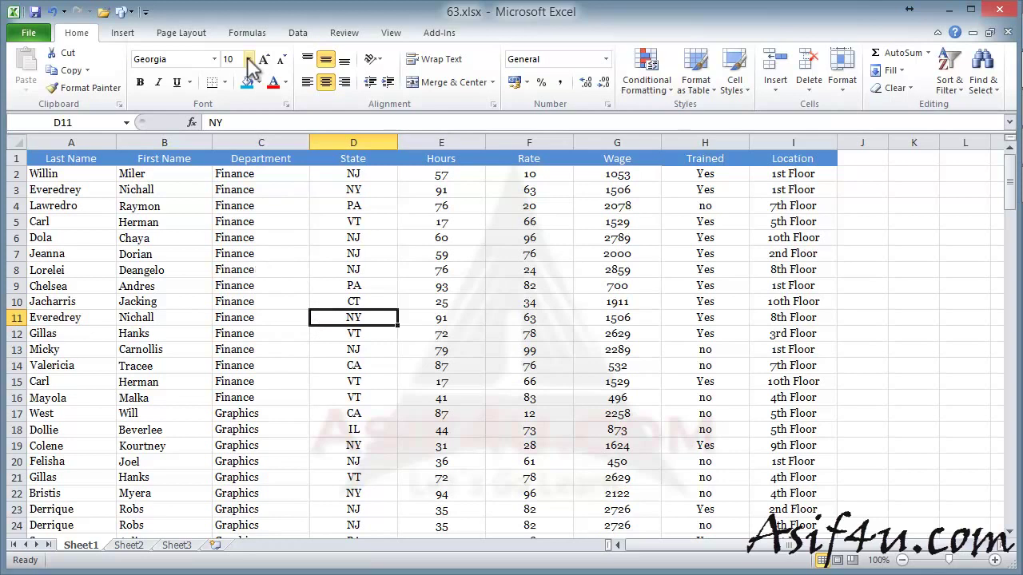
Start a Subtotal on the sorted employee table and group it at each change in Department
{"action": "left_click", "coordinate": [296, 33]}
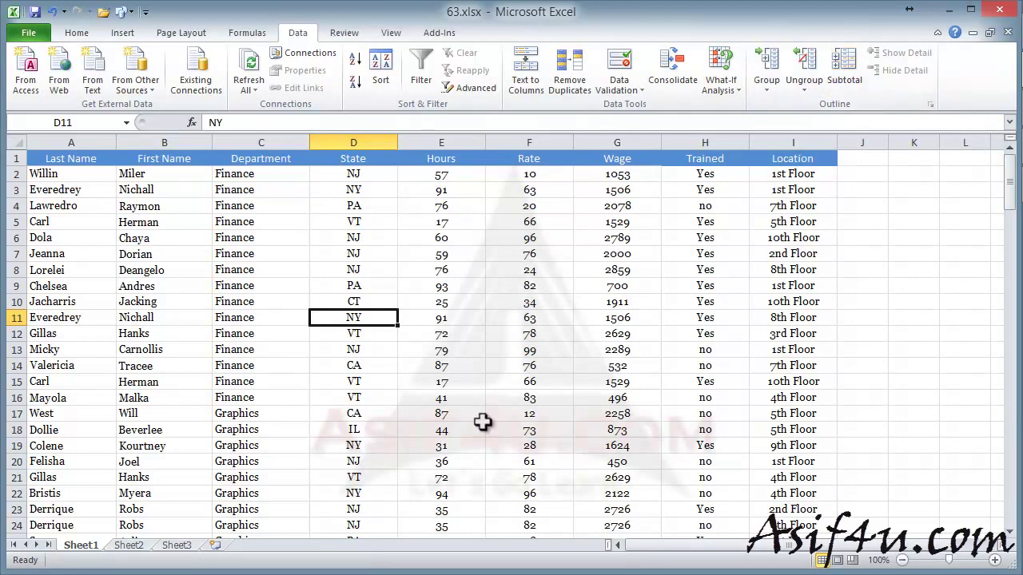
{"action": "left_click", "coordinate": [269, 270]}
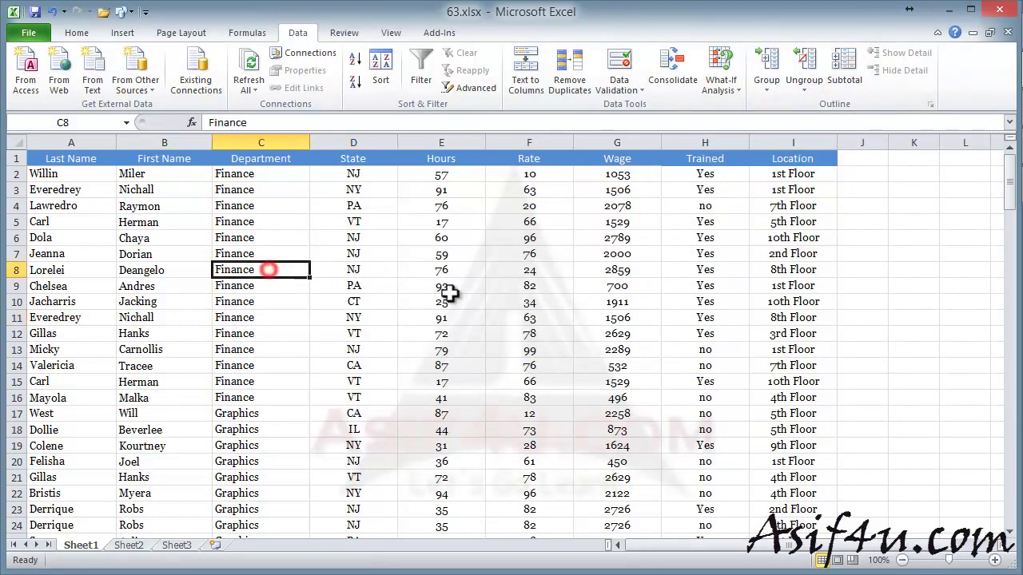
{"action": "left_click", "coordinate": [844, 72]}
{"action": "left_click_drag", "start_coordinate": [473, 154], "coordinate": [630, 163]}
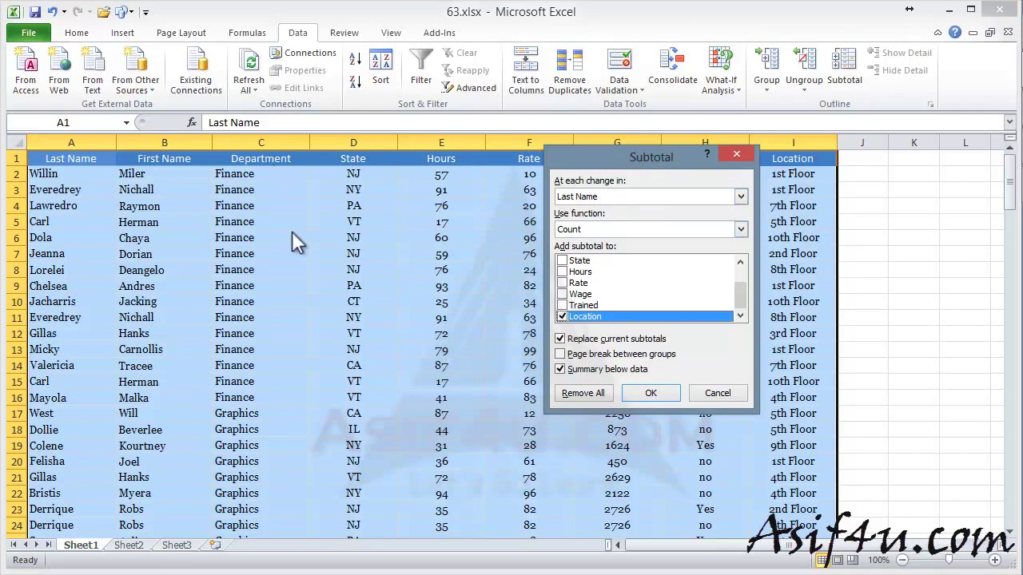
{"action": "left_click", "coordinate": [636, 195]}
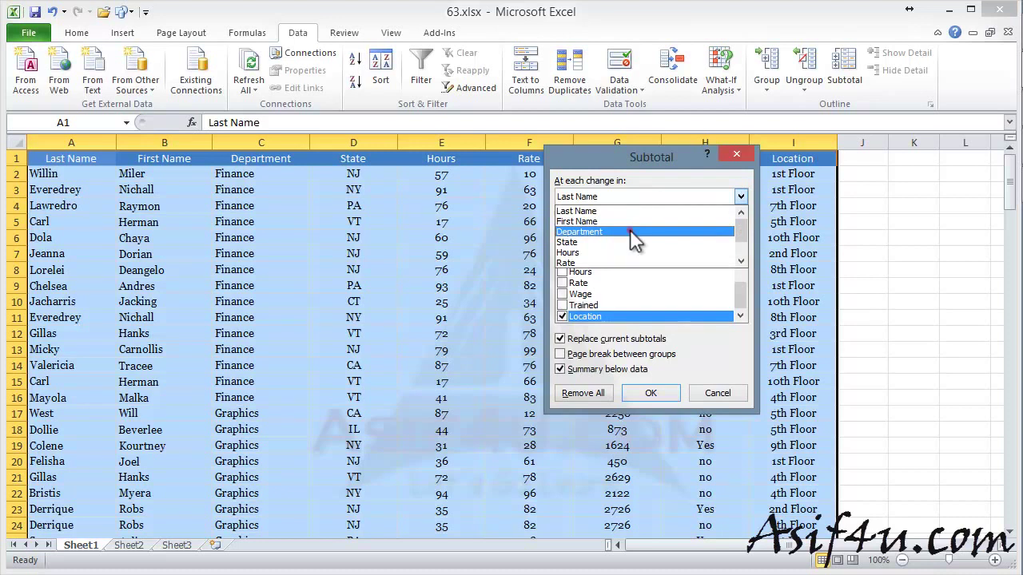
{"action": "left_click", "coordinate": [630, 232]}
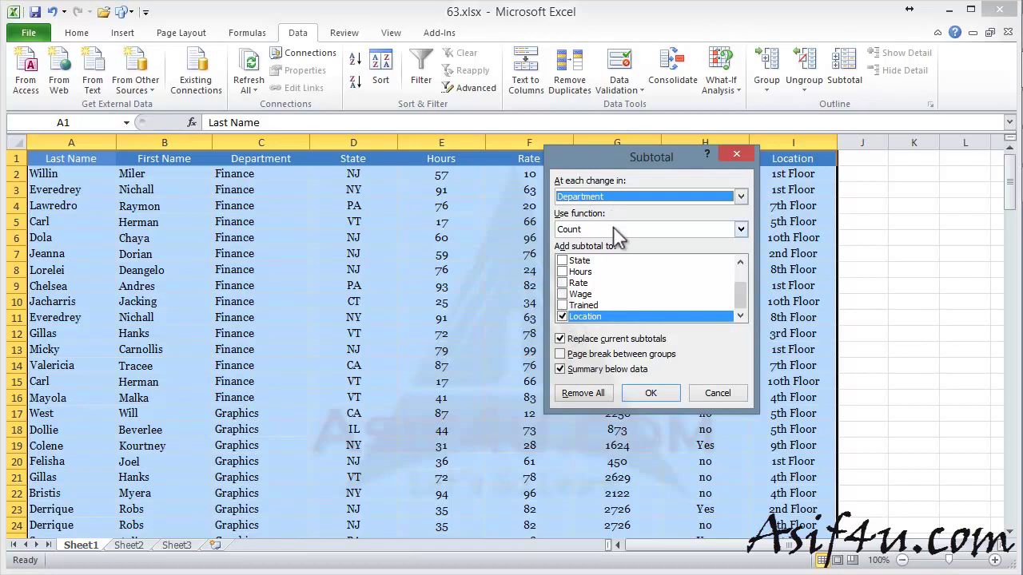
Use the Sum function, add the subtotal to Hours instead of Location, and apply the subtotals
{"action": "left_click_drag", "start_coordinate": [623, 154], "coordinate": [691, 142]}
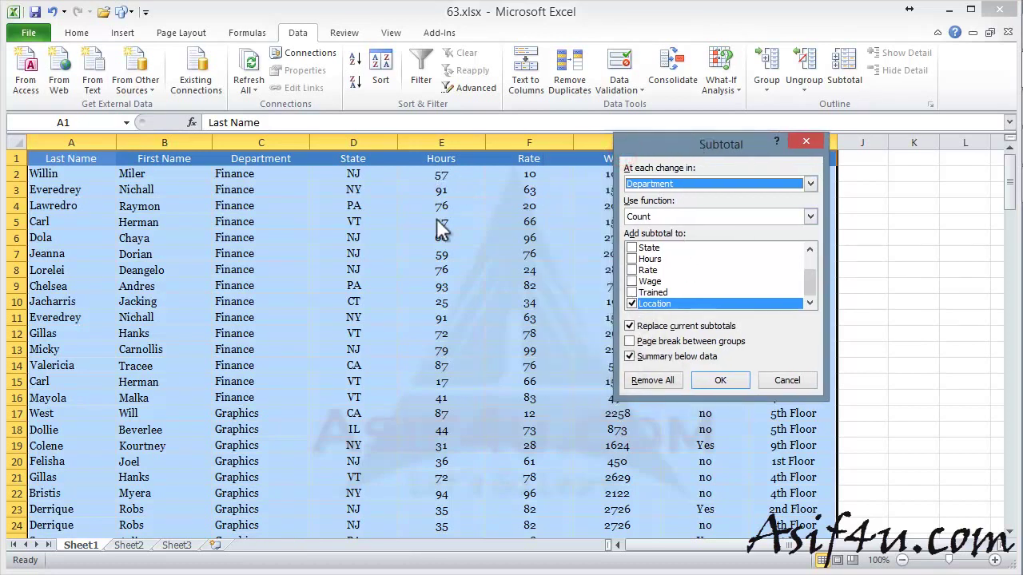
{"action": "left_click", "coordinate": [685, 213]}
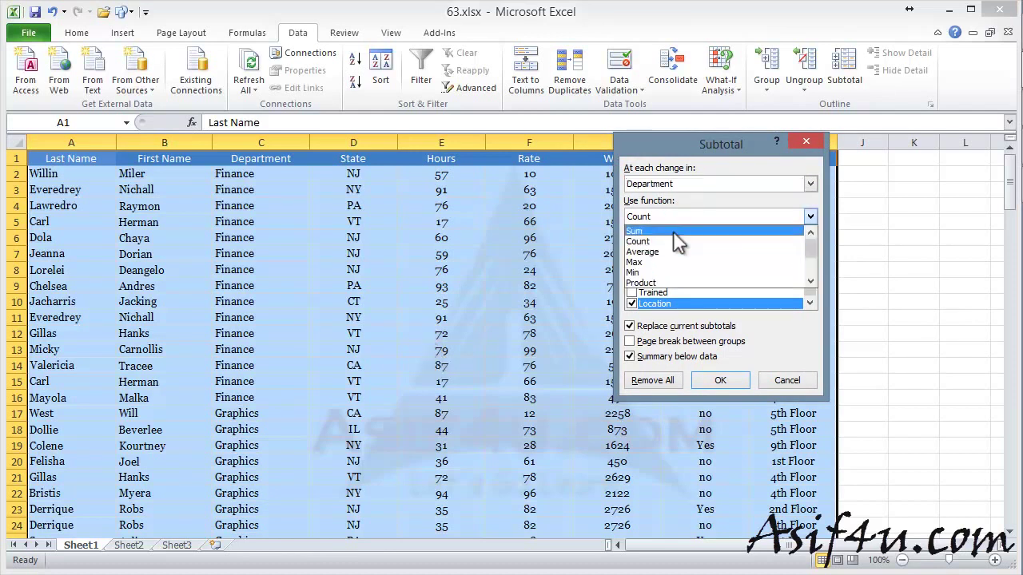
{"action": "left_click", "coordinate": [674, 232]}
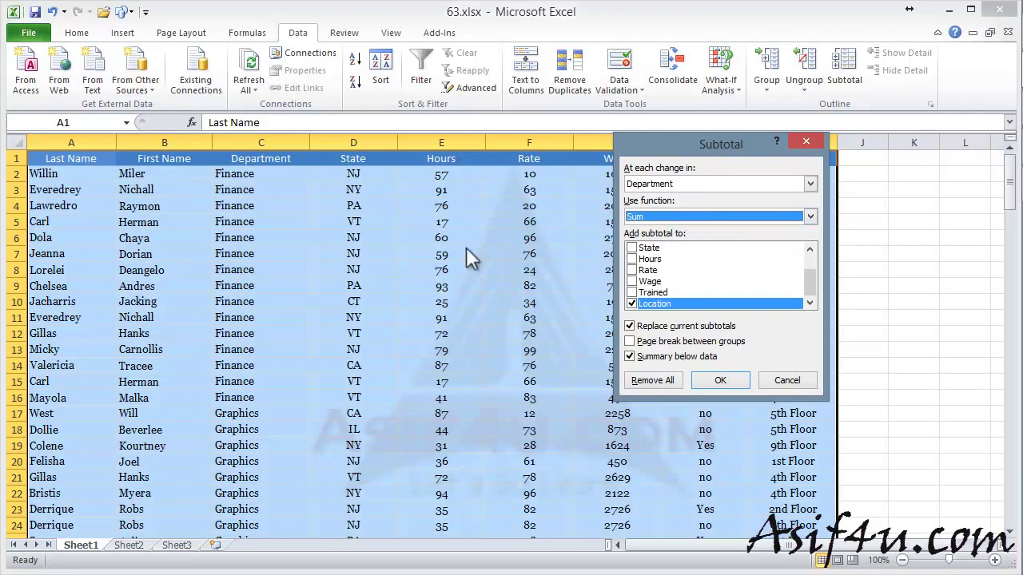
{"action": "left_click", "coordinate": [632, 304]}
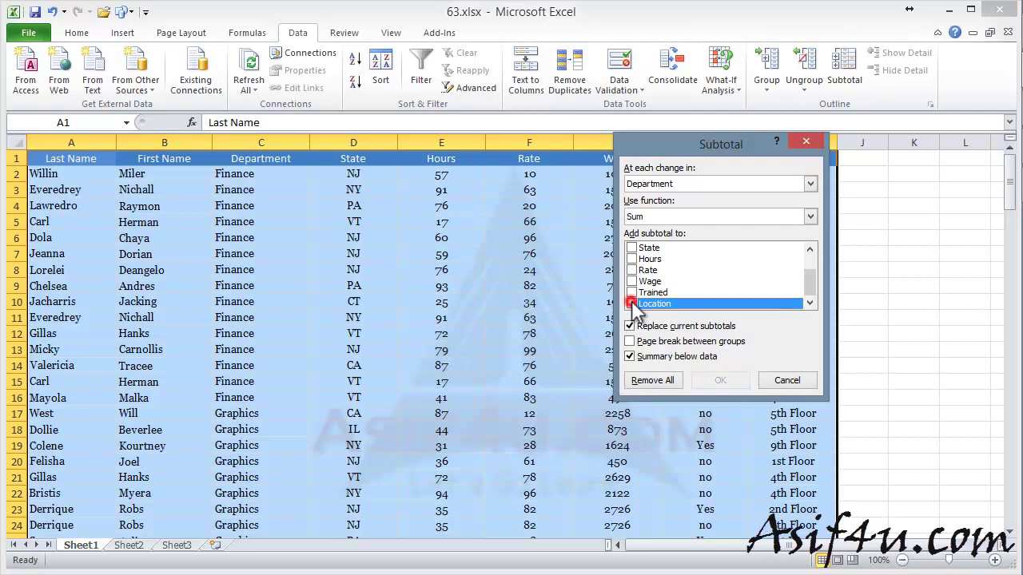
{"action": "left_click", "coordinate": [632, 258]}
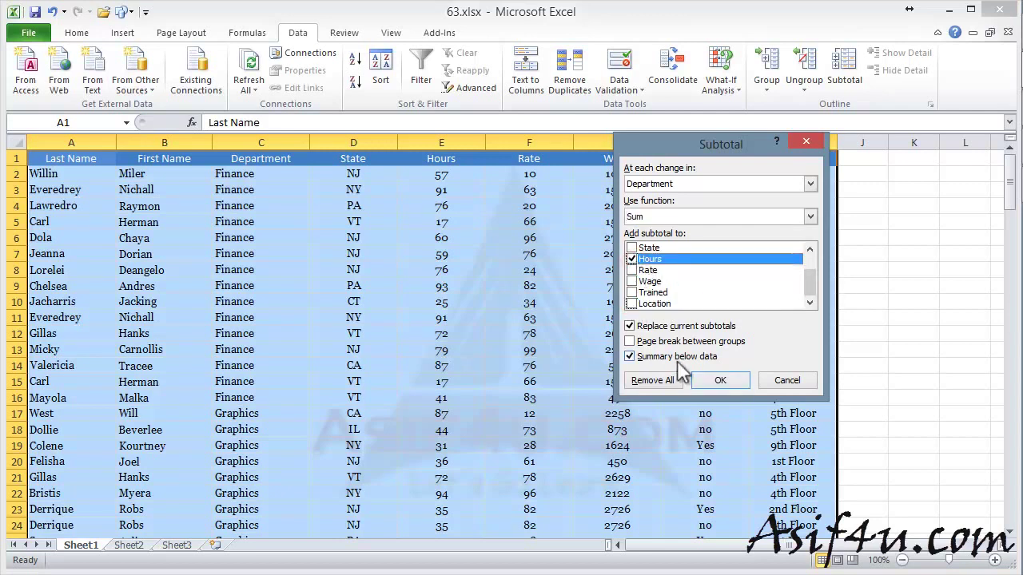
{"action": "left_click", "coordinate": [719, 379]}
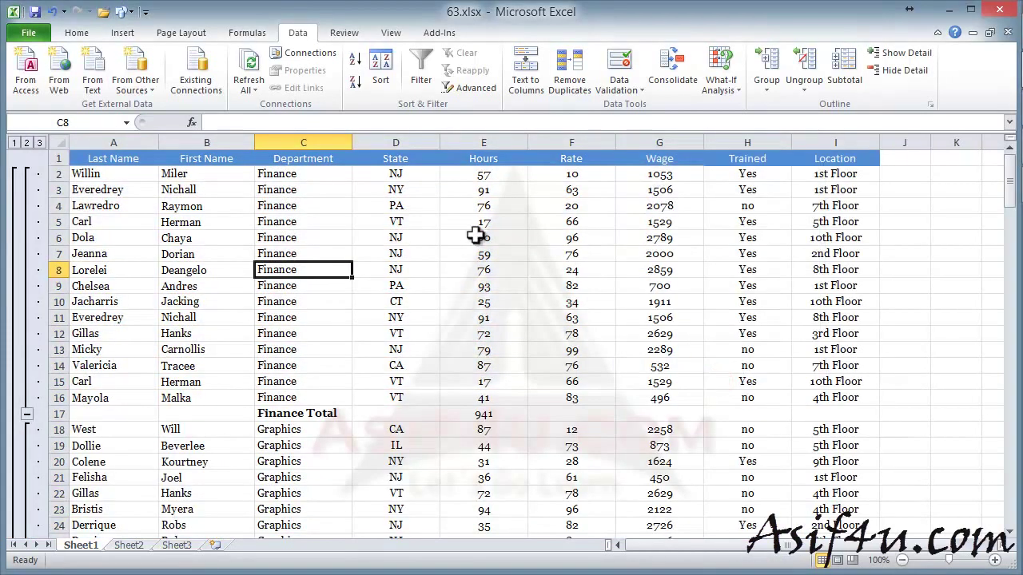
Review the Hours subtotal rows for the Finance, Graphics and Human Resource departments
{"action": "scroll", "coordinate": [477, 236], "scroll_direction": "down", "scroll_amount": 1}
{"action": "left_click_drag", "start_coordinate": [275, 370], "coordinate": [440, 367]}
{"action": "scroll", "coordinate": [441, 367], "scroll_direction": "down", "scroll_amount": 4}
{"action": "left_click_drag", "start_coordinate": [275, 399], "coordinate": [451, 400]}
{"action": "scroll", "coordinate": [440, 365], "scroll_direction": "down", "scroll_amount": 4}
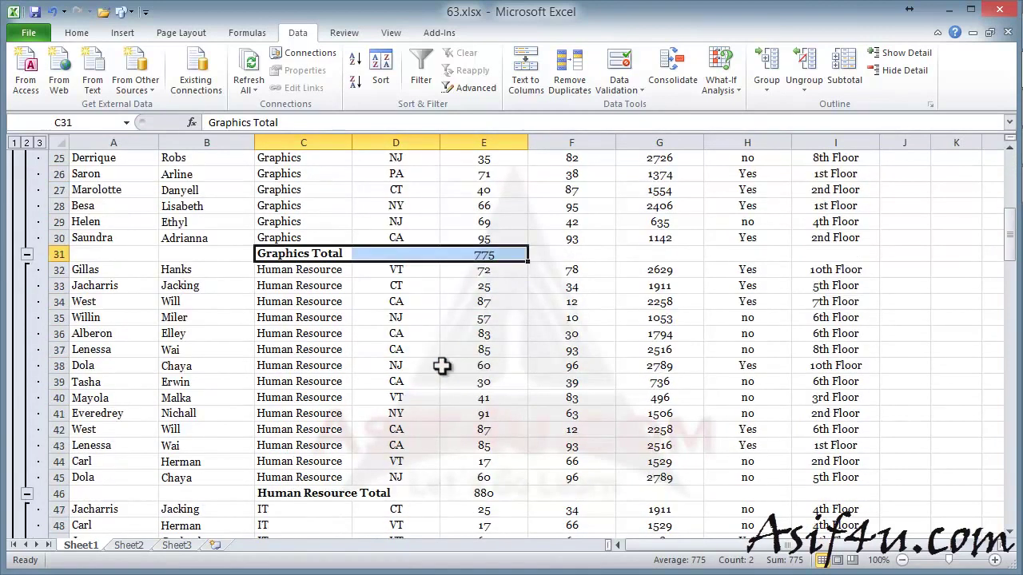
{"action": "left_click_drag", "start_coordinate": [320, 445], "coordinate": [446, 445]}
{"action": "scroll", "coordinate": [386, 357], "scroll_direction": "up", "scroll_amount": 9}
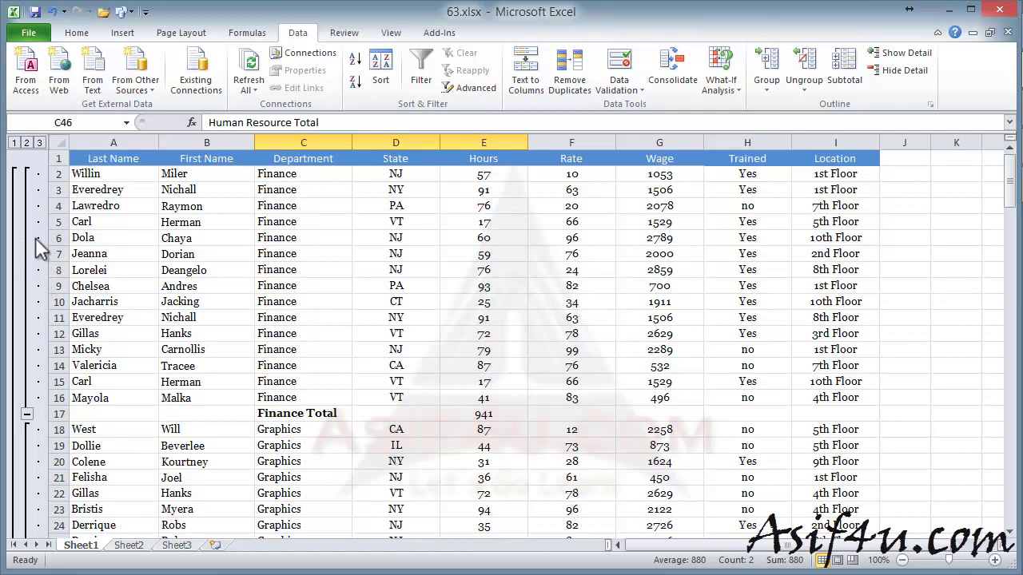
Switch the outline through grand total only, department totals, and back to full detail to compare the levels
{"action": "left_click", "coordinate": [14, 143]}
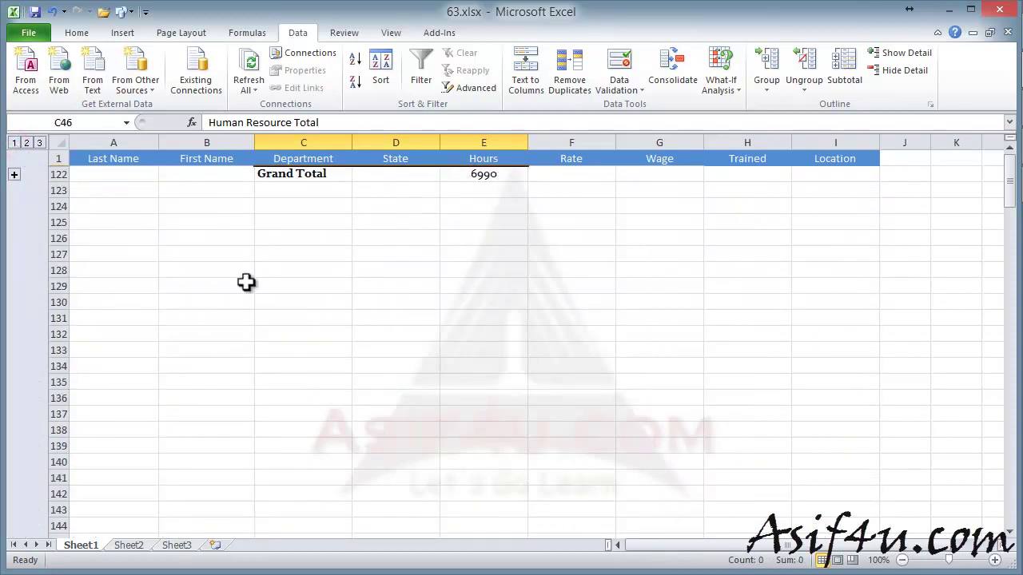
{"action": "left_click", "coordinate": [26, 143]}
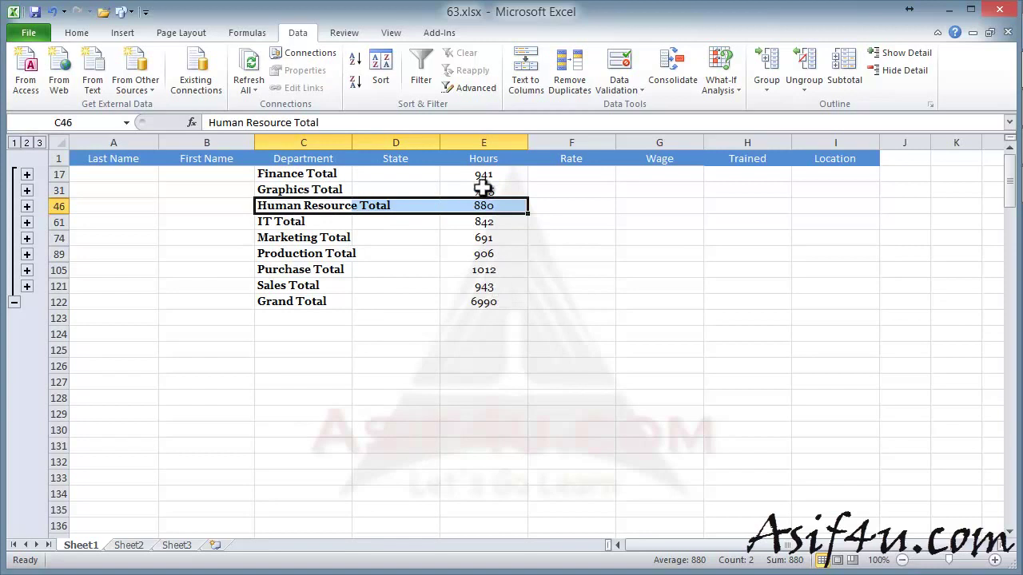
{"action": "left_click_drag", "start_coordinate": [294, 306], "coordinate": [473, 304]}
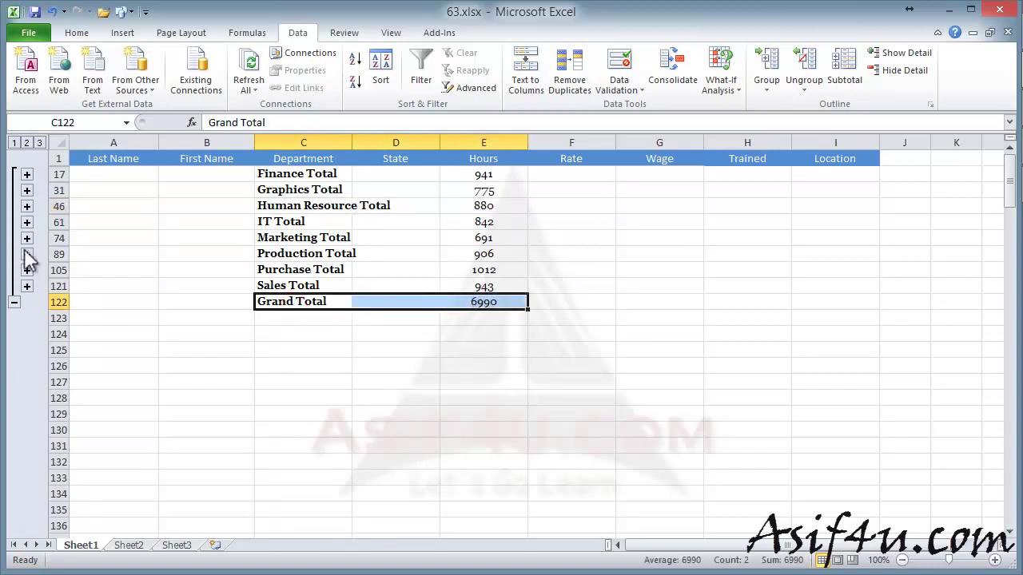
{"action": "left_click", "coordinate": [38, 142]}
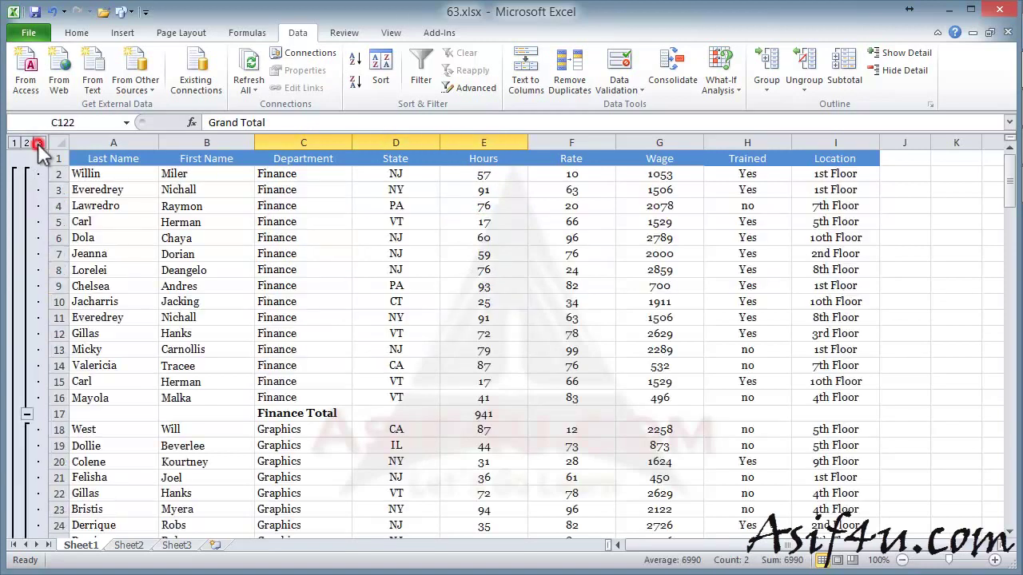
Examine the department total rows through the expanded data, including Human Resource, Marketing and Sales
{"action": "scroll", "coordinate": [184, 240], "scroll_direction": "down", "scroll_amount": 2}
{"action": "scroll", "coordinate": [201, 253], "scroll_direction": "down", "scroll_amount": 12}
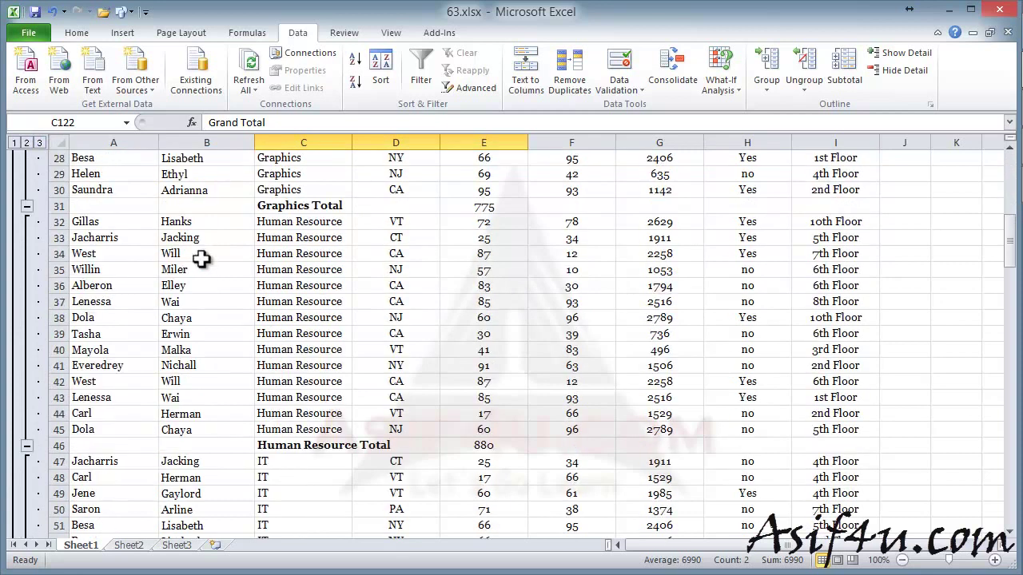
{"action": "left_click_drag", "start_coordinate": [234, 209], "coordinate": [393, 214]}
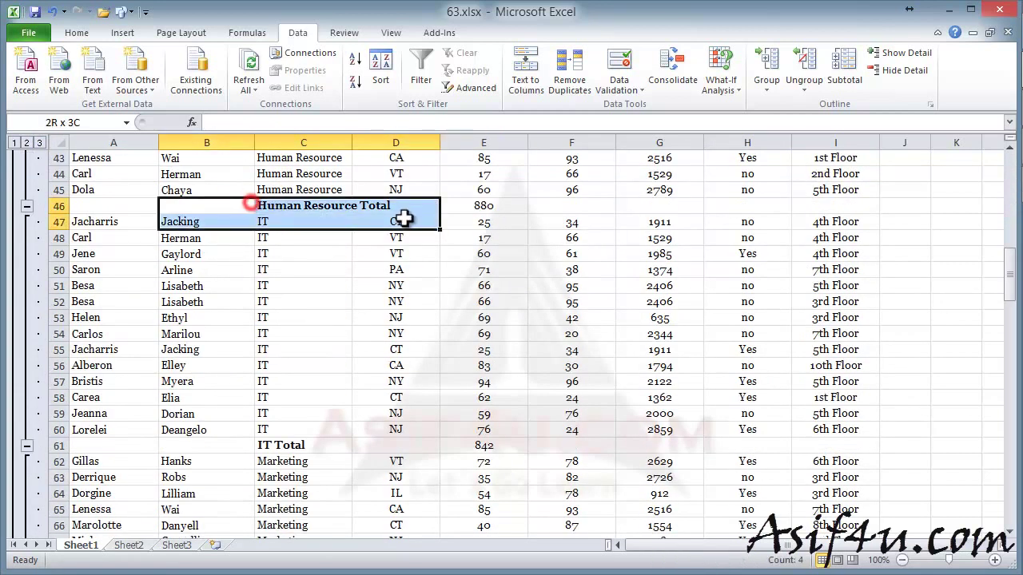
{"action": "left_click_drag", "start_coordinate": [318, 209], "coordinate": [393, 210]}
{"action": "left_click_drag", "start_coordinate": [329, 200], "coordinate": [481, 200]}
{"action": "scroll", "coordinate": [366, 323], "scroll_direction": "down", "scroll_amount": 5}
{"action": "scroll", "coordinate": [366, 323], "scroll_direction": "down", "scroll_amount": 1}
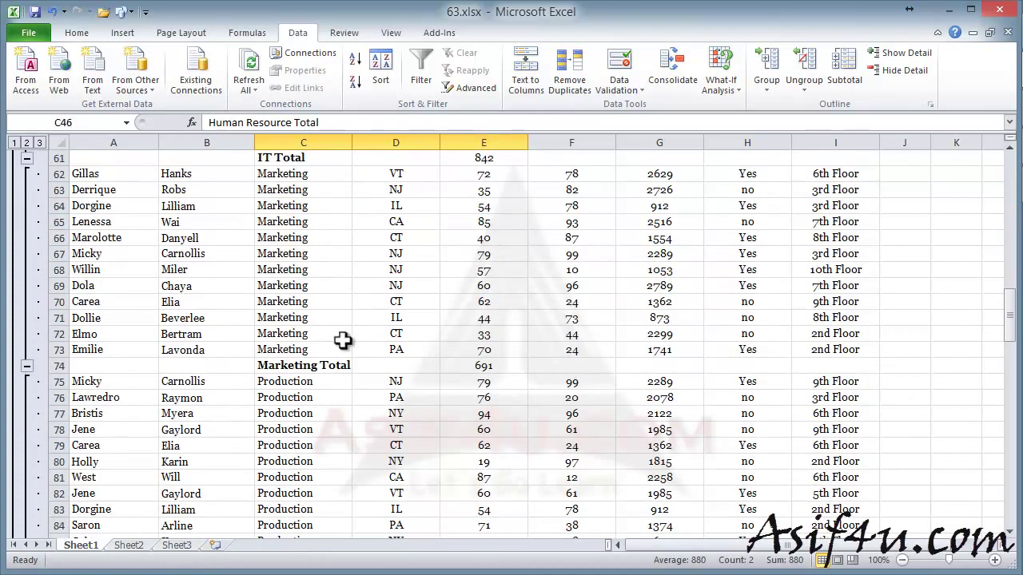
{"action": "left_click_drag", "start_coordinate": [330, 364], "coordinate": [474, 364]}
{"action": "scroll", "coordinate": [385, 378], "scroll_direction": "down", "scroll_amount": 18}
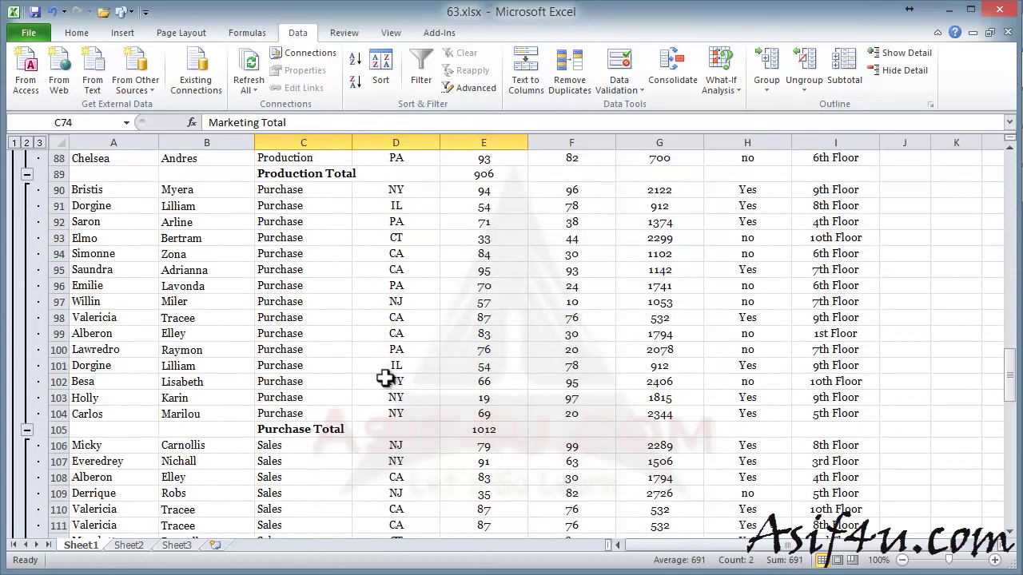
{"action": "scroll", "coordinate": [388, 379], "scroll_direction": "up", "scroll_amount": 1}
{"action": "left_click_drag", "start_coordinate": [303, 301], "coordinate": [477, 301]}
{"action": "scroll", "coordinate": [444, 333], "scroll_direction": "up", "scroll_amount": 14}
{"action": "scroll", "coordinate": [444, 333], "scroll_direction": "up", "scroll_amount": 15}
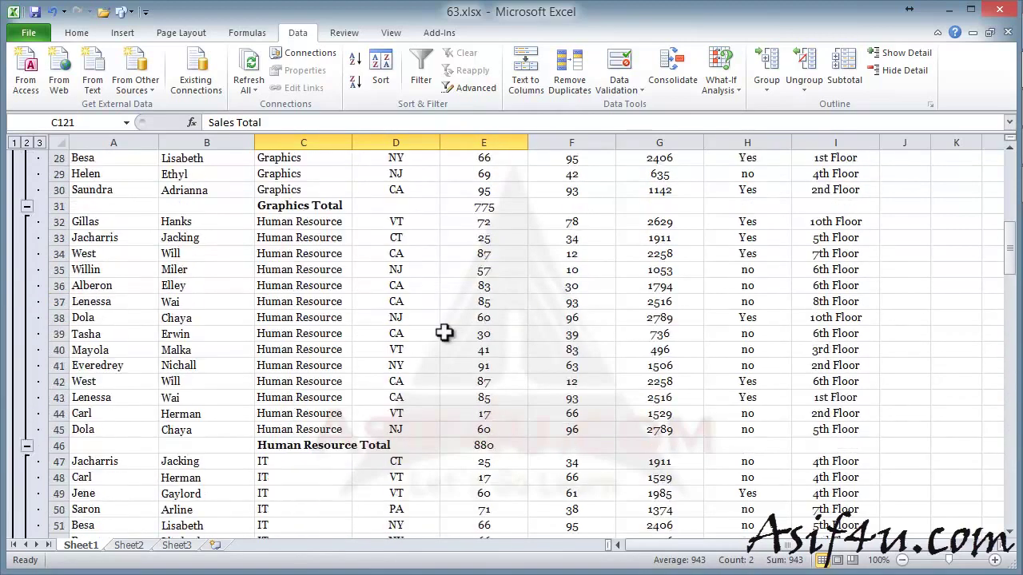
{"action": "scroll", "coordinate": [444, 333], "scroll_direction": "up", "scroll_amount": 8}
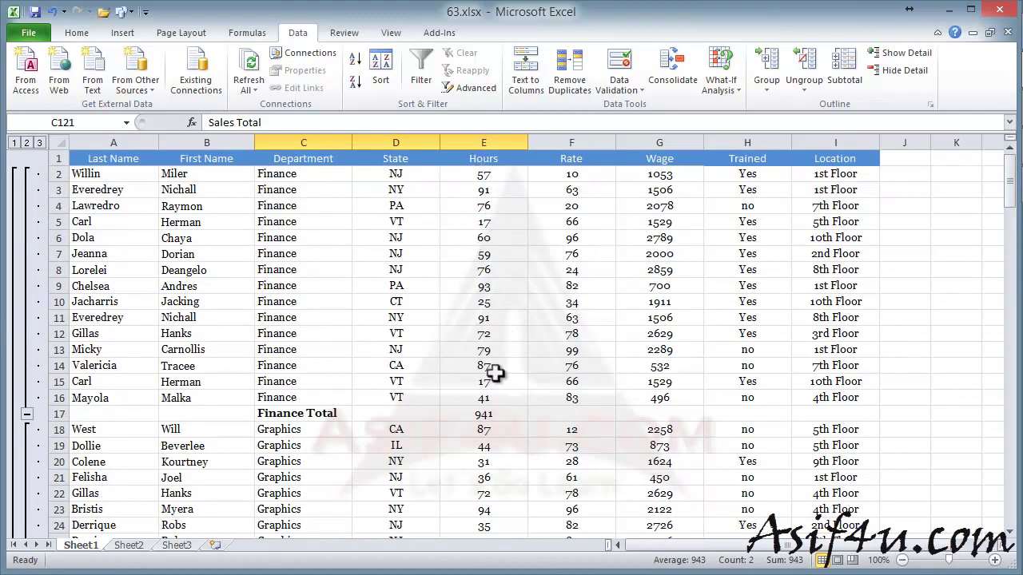
Start a second Subtotal on the employee table, grouped at each change in Department, with the function set to Average
{"action": "left_click", "coordinate": [574, 160]}
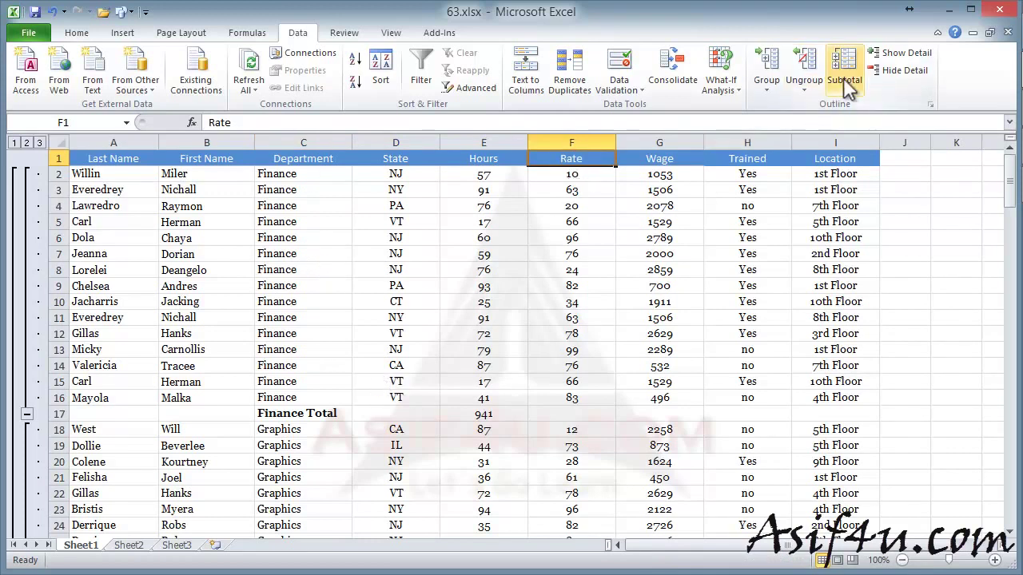
{"action": "left_click", "coordinate": [409, 282]}
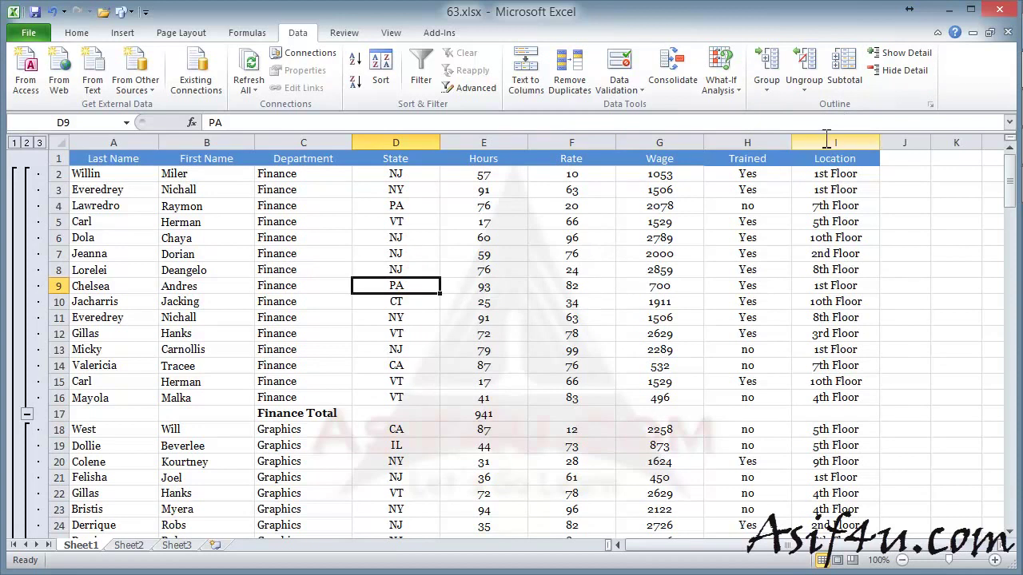
{"action": "left_click", "coordinate": [833, 75]}
{"action": "left_click_drag", "start_coordinate": [712, 145], "coordinate": [163, 88]}
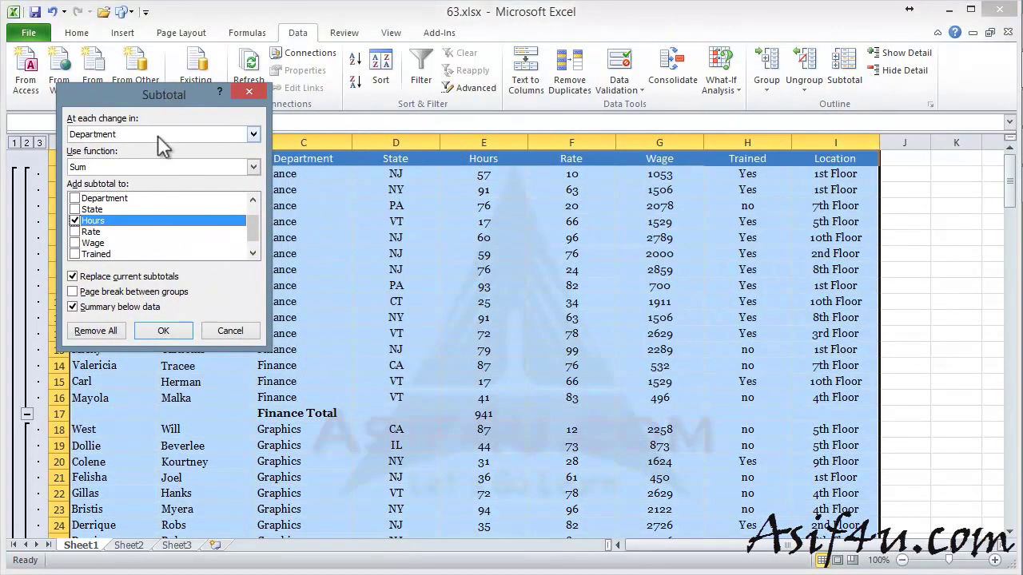
{"action": "left_click", "coordinate": [163, 165]}
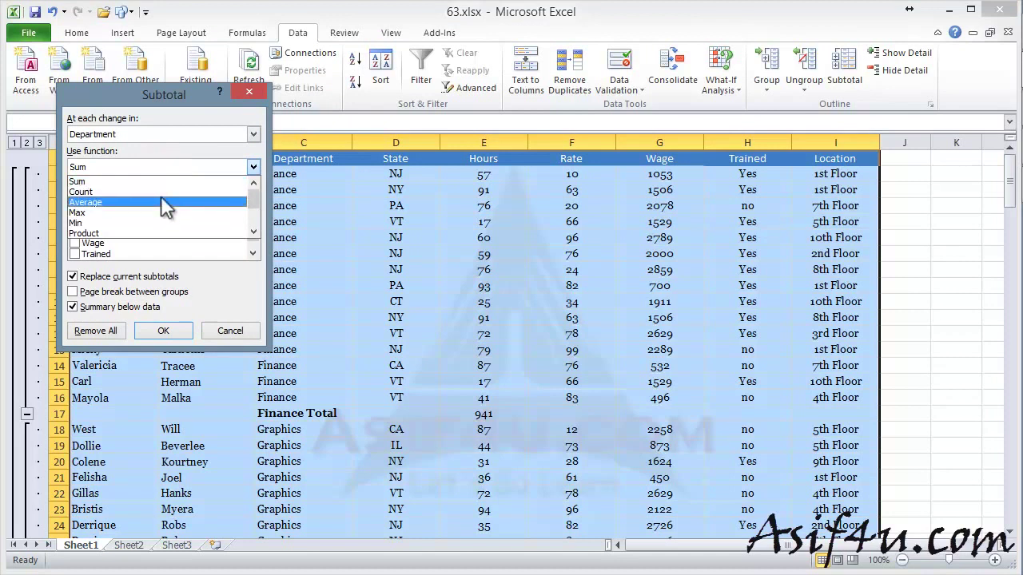
{"action": "left_click", "coordinate": [160, 202]}
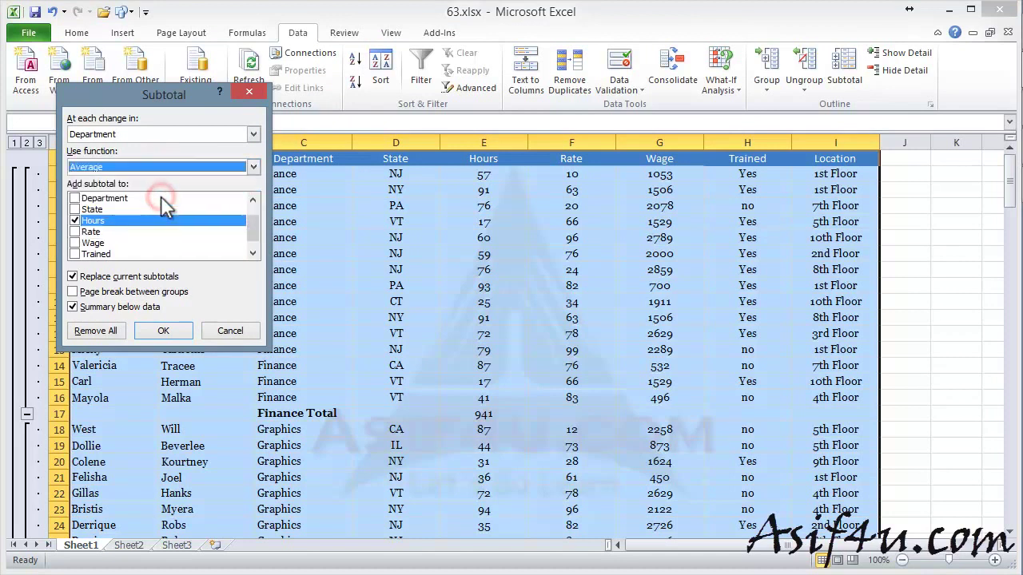
Add the average subtotal to Rate instead of Hours, turn off replacing current subtotals, and apply it
{"action": "left_click", "coordinate": [75, 221]}
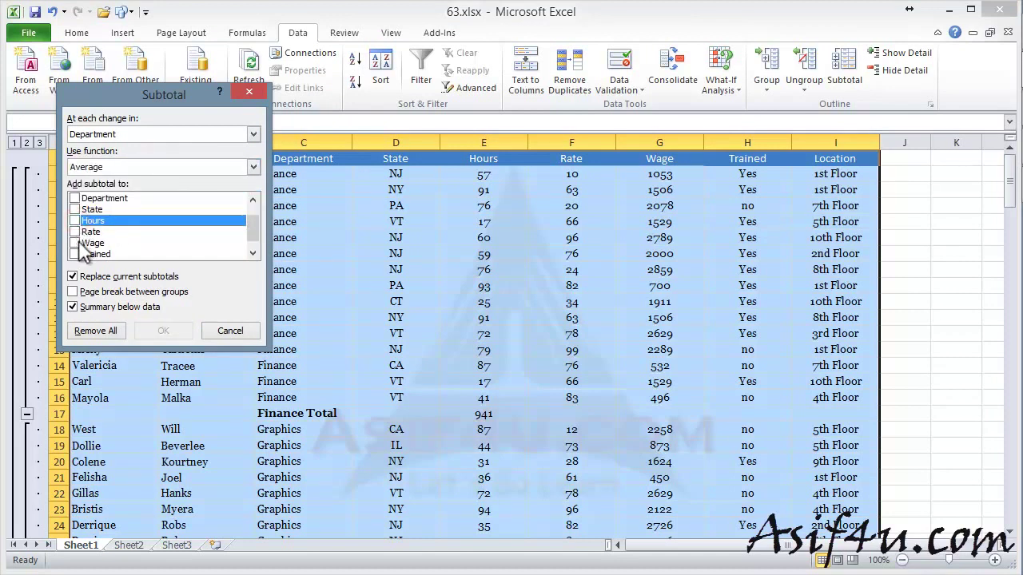
{"action": "left_click", "coordinate": [76, 231]}
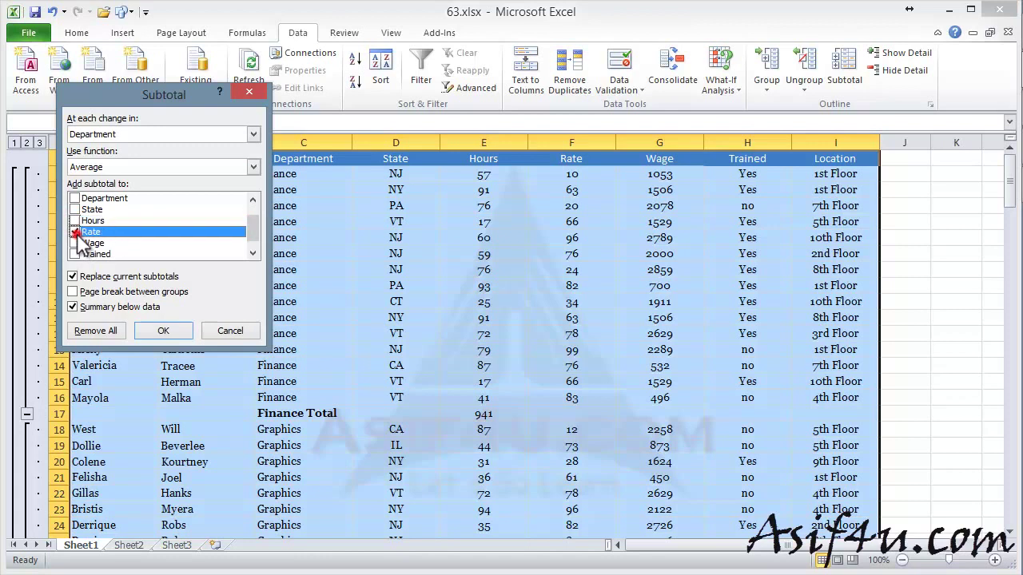
{"action": "left_click", "coordinate": [74, 277]}
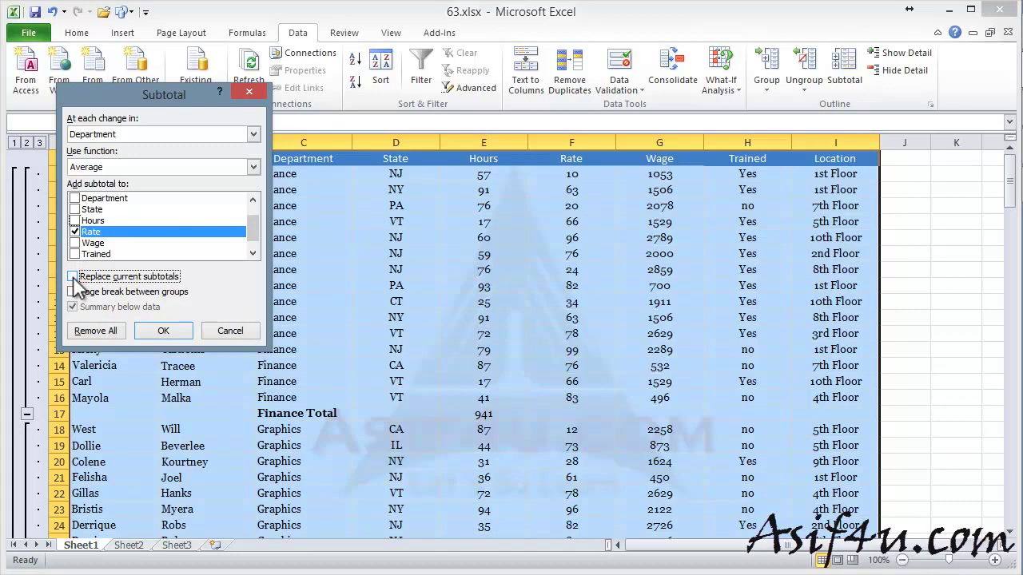
{"action": "left_click", "coordinate": [171, 331]}
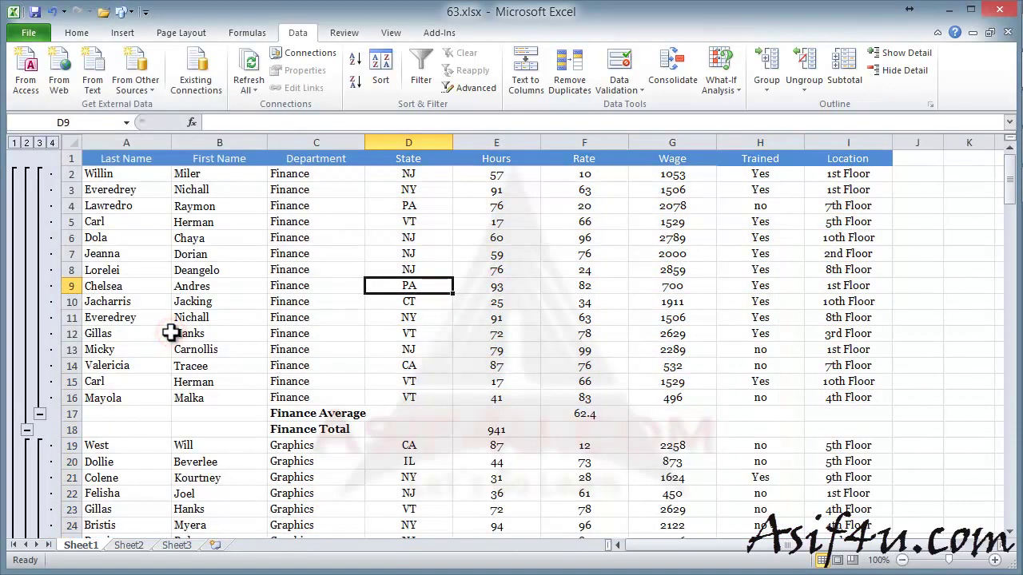
Review the Rate average subtotals for the Finance and Graphics departments alongside their Hours totals
{"action": "left_click_drag", "start_coordinate": [300, 415], "coordinate": [587, 413]}
{"action": "left_click", "coordinate": [581, 414]}
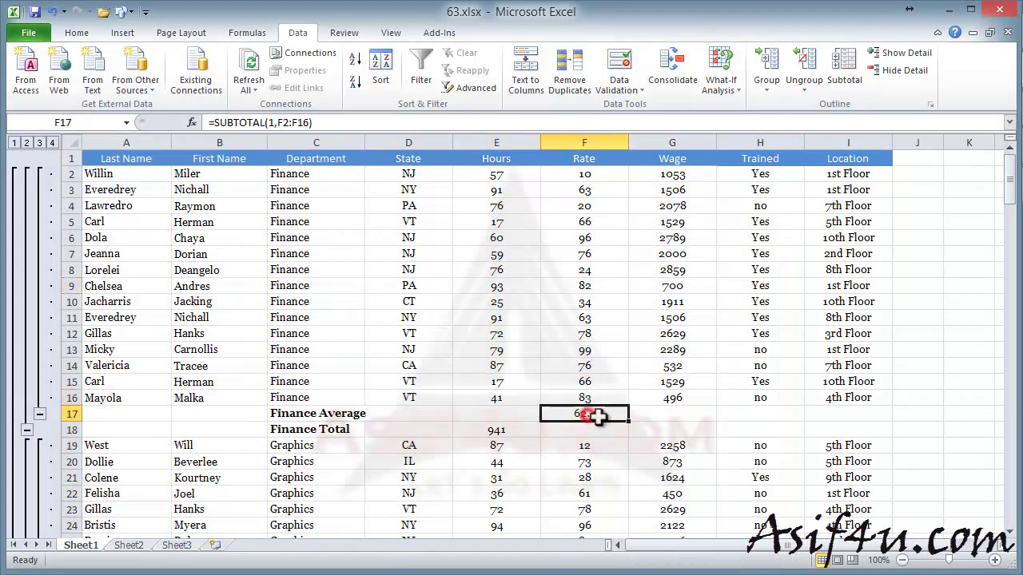
{"action": "scroll", "coordinate": [406, 362], "scroll_direction": "down", "scroll_amount": 8}
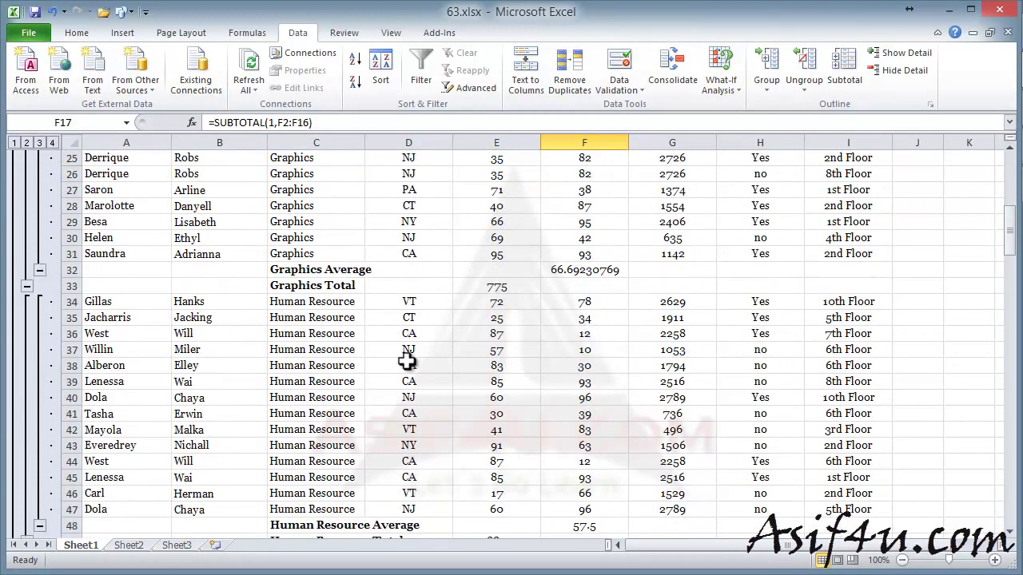
{"action": "left_click", "coordinate": [595, 270]}
{"action": "scroll", "coordinate": [459, 263], "scroll_direction": "up", "scroll_amount": 8}
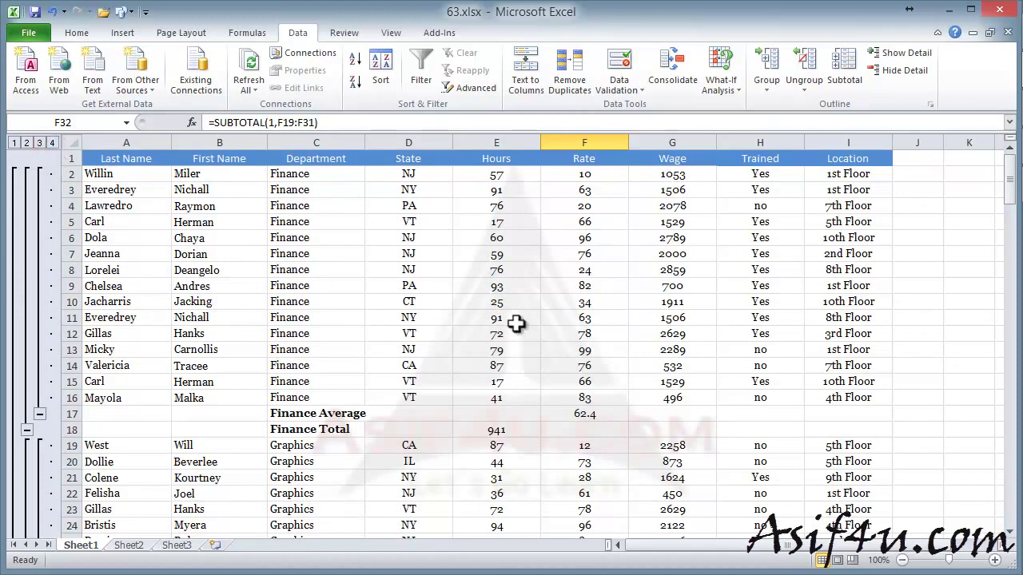
{"action": "scroll", "coordinate": [437, 309], "scroll_direction": "down", "scroll_amount": 6}
{"action": "scroll", "coordinate": [438, 309], "scroll_direction": "up", "scroll_amount": 6}
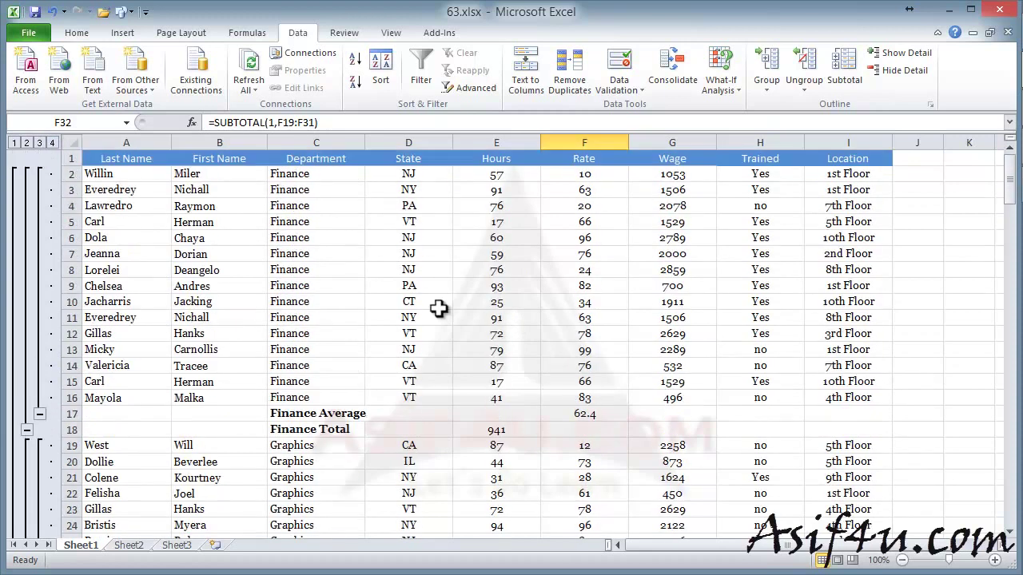
Collapse the outline to level 3 and examine the Hours and Rate subtotals, including the Grand Average and Grand Total rows
{"action": "left_click", "coordinate": [39, 143]}
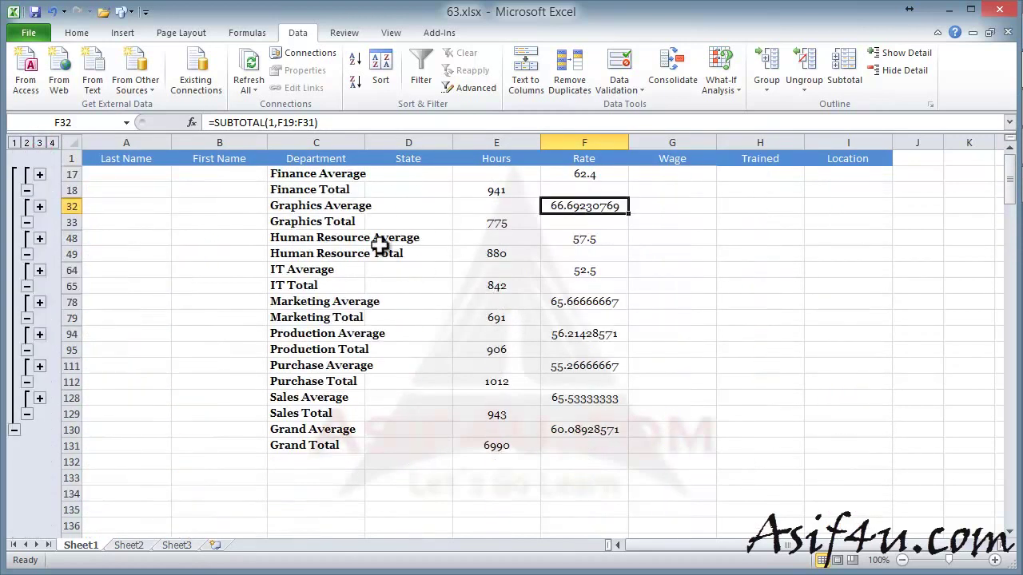
{"action": "left_click", "coordinate": [504, 142]}
{"action": "left_click", "coordinate": [603, 142]}
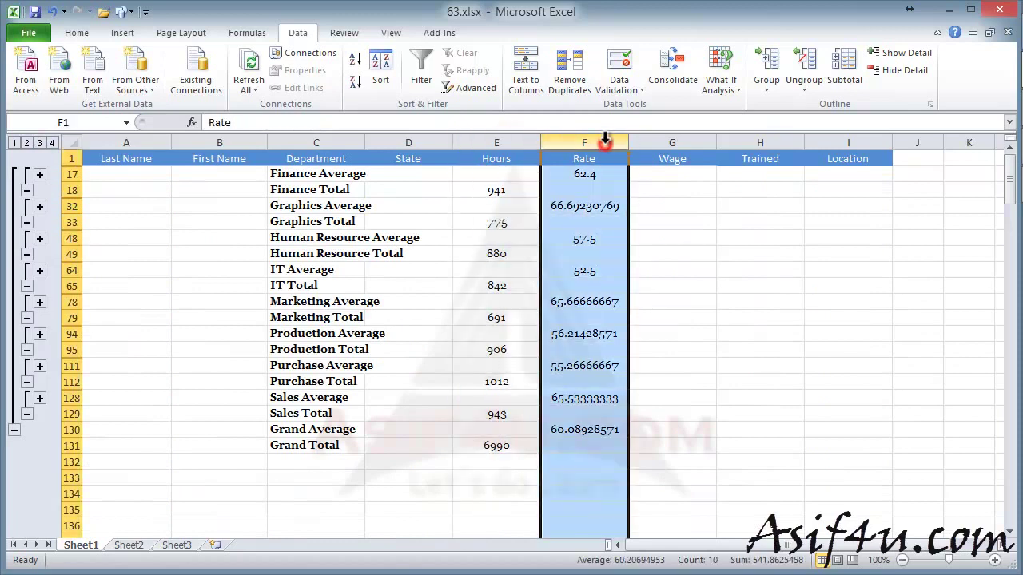
{"action": "left_click", "coordinate": [675, 232]}
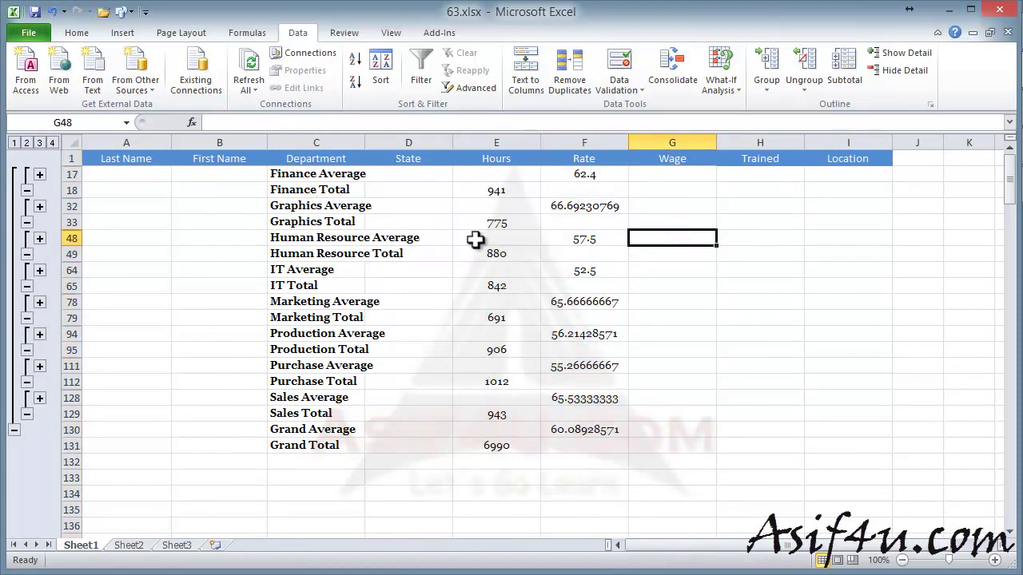
{"action": "left_click_drag", "start_coordinate": [317, 430], "coordinate": [557, 428]}
{"action": "left_click_drag", "start_coordinate": [300, 445], "coordinate": [525, 445]}
{"action": "left_click", "coordinate": [632, 475]}
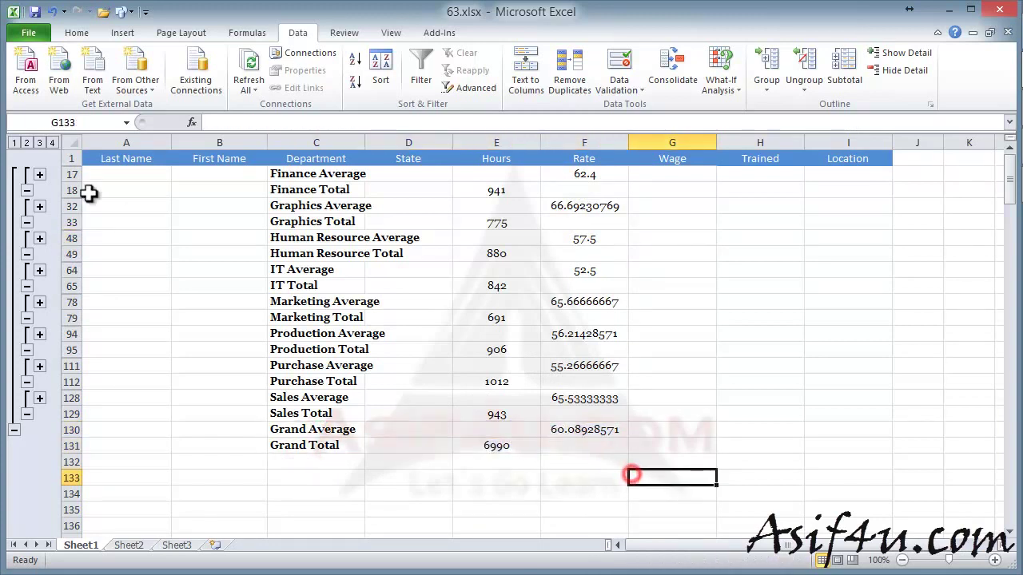
Collapse the outline to department totals, then to level 1, and inspect the Grand Average and Grand Total rows
{"action": "left_click", "coordinate": [26, 142]}
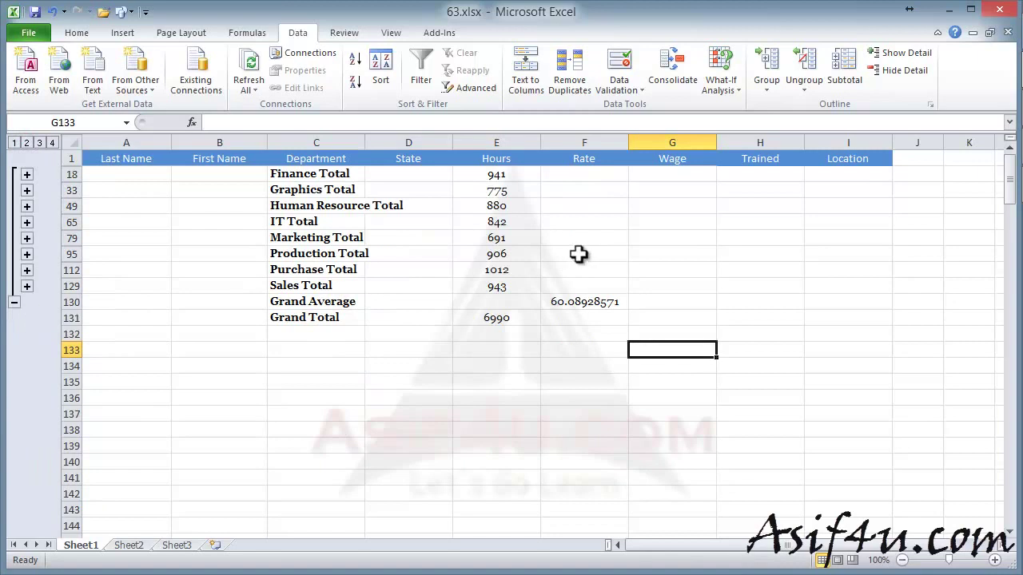
{"action": "left_click", "coordinate": [500, 173]}
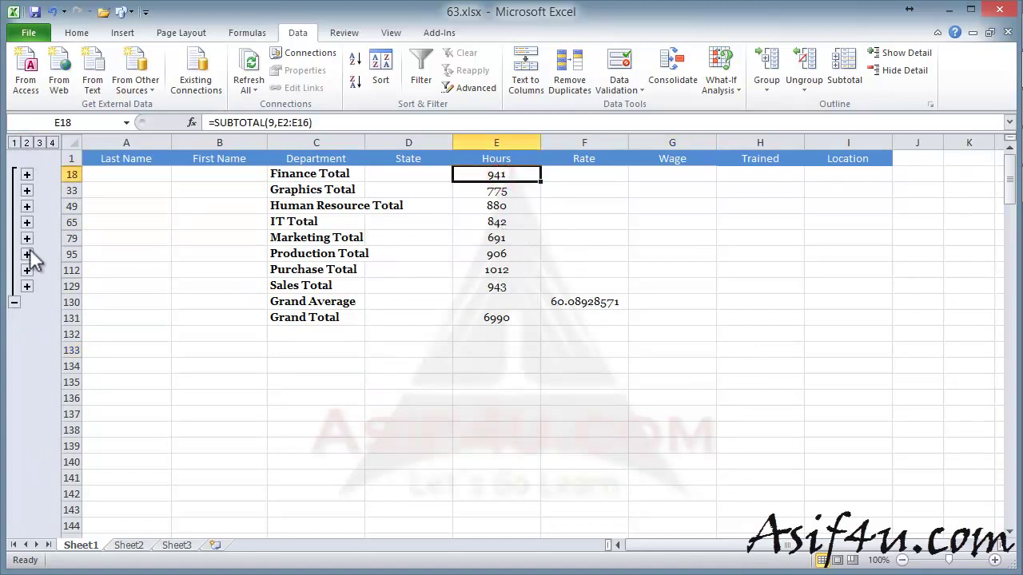
{"action": "left_click", "coordinate": [14, 142]}
{"action": "left_click_drag", "start_coordinate": [338, 174], "coordinate": [564, 176]}
{"action": "left_click_drag", "start_coordinate": [286, 190], "coordinate": [498, 189]}
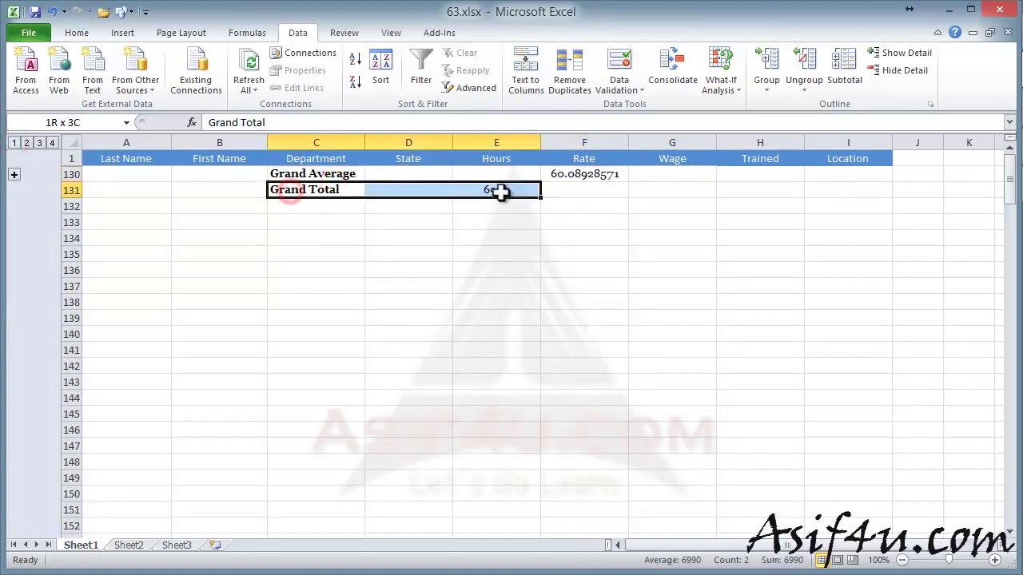
{"action": "left_click", "coordinate": [504, 271]}
Switch the outline among levels 2, 3 and 1, then expand to level 4 and look over the detailed rows
{"action": "left_click", "coordinate": [26, 142]}
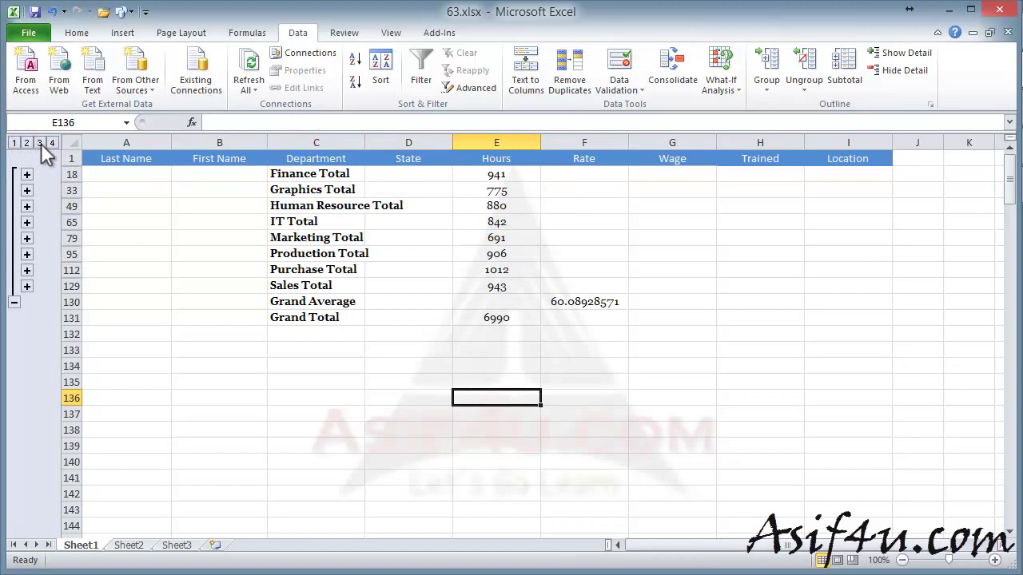
{"action": "left_click", "coordinate": [39, 142]}
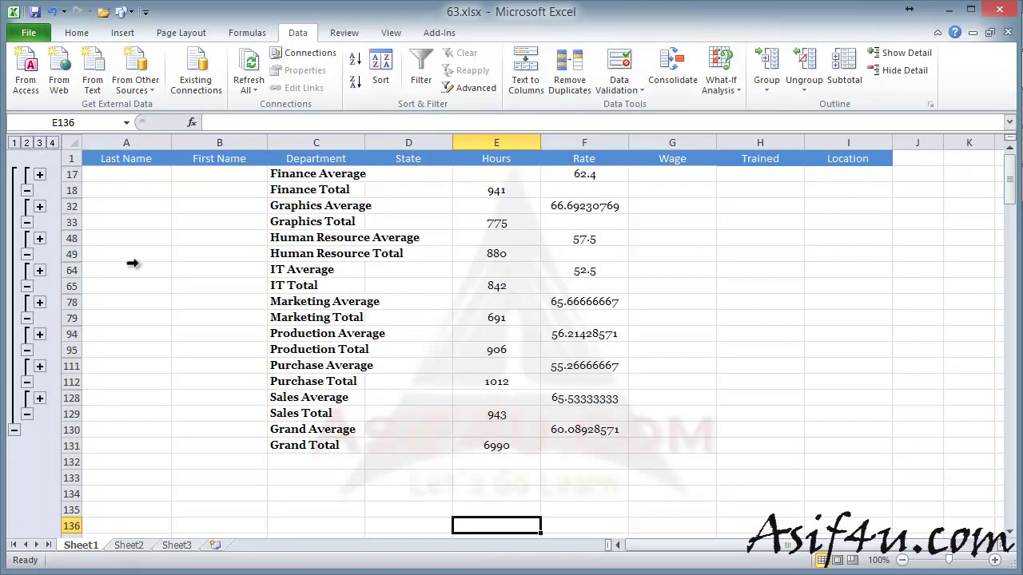
{"action": "left_click", "coordinate": [27, 143]}
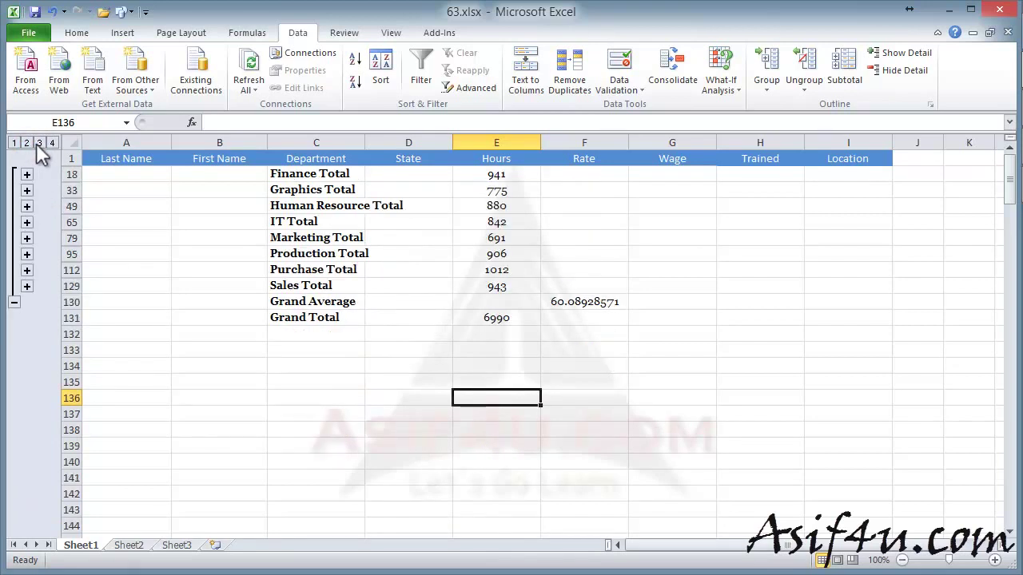
{"action": "left_click", "coordinate": [14, 143]}
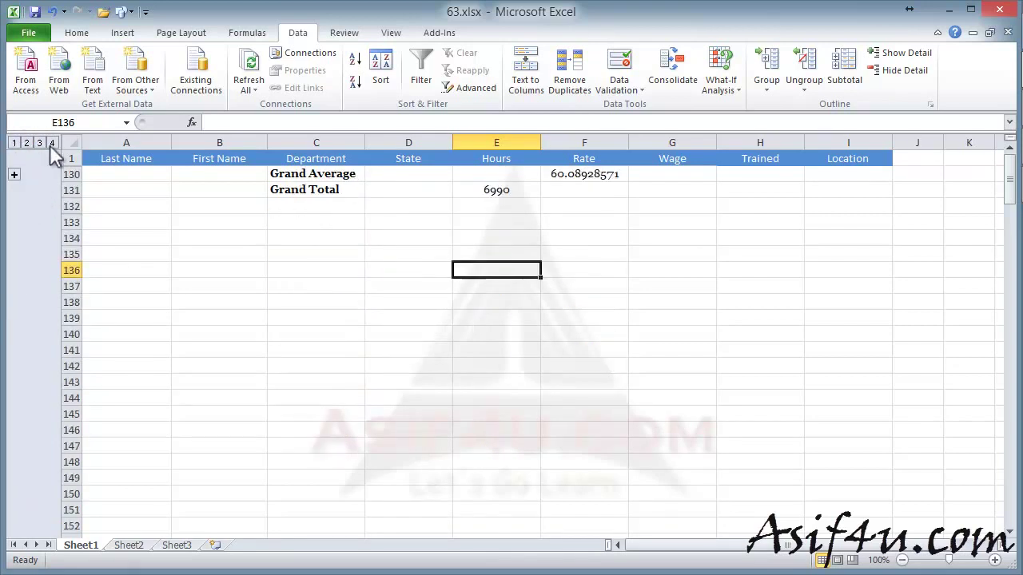
{"action": "left_click", "coordinate": [52, 143]}
{"action": "scroll", "coordinate": [347, 287], "scroll_direction": "down", "scroll_amount": 8}
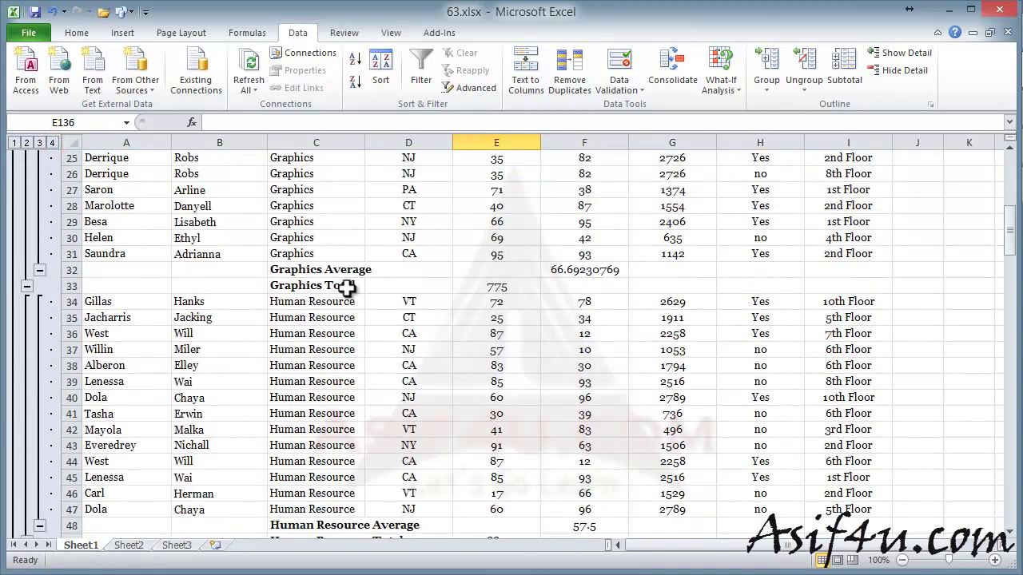
{"action": "scroll", "coordinate": [347, 288], "scroll_direction": "up", "scroll_amount": 7}
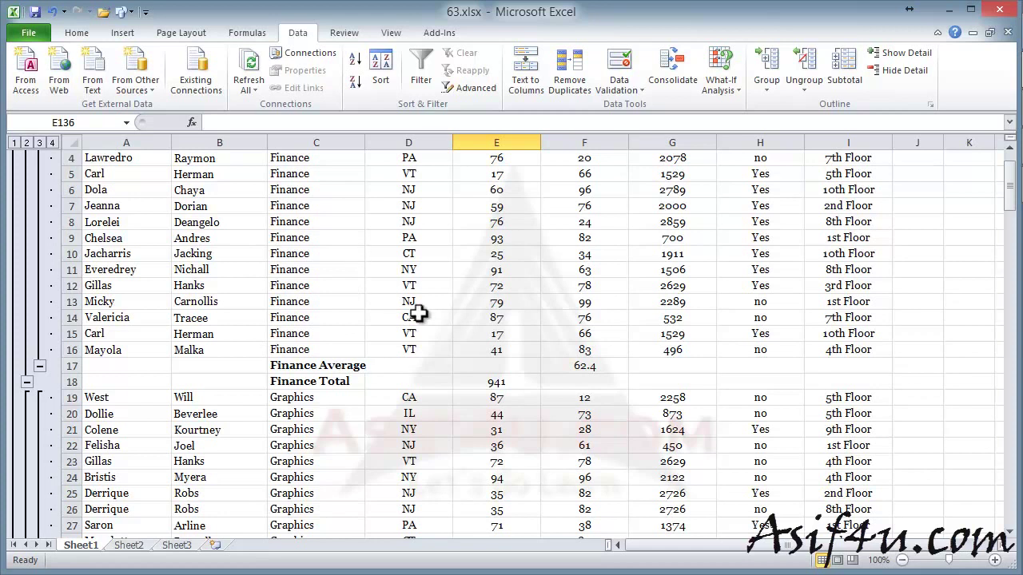
{"action": "scroll", "coordinate": [434, 345], "scroll_direction": "up", "scroll_amount": 1}
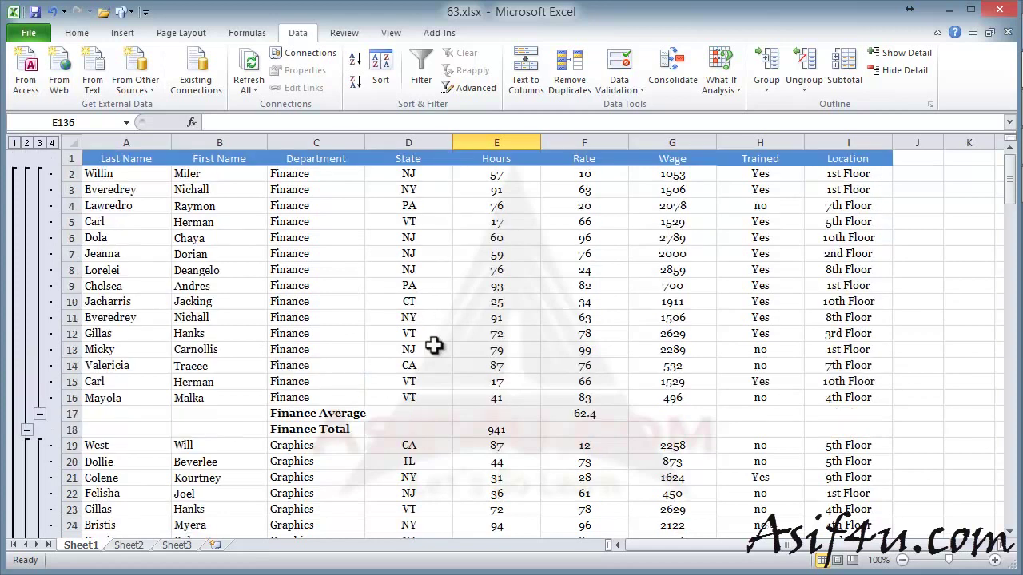